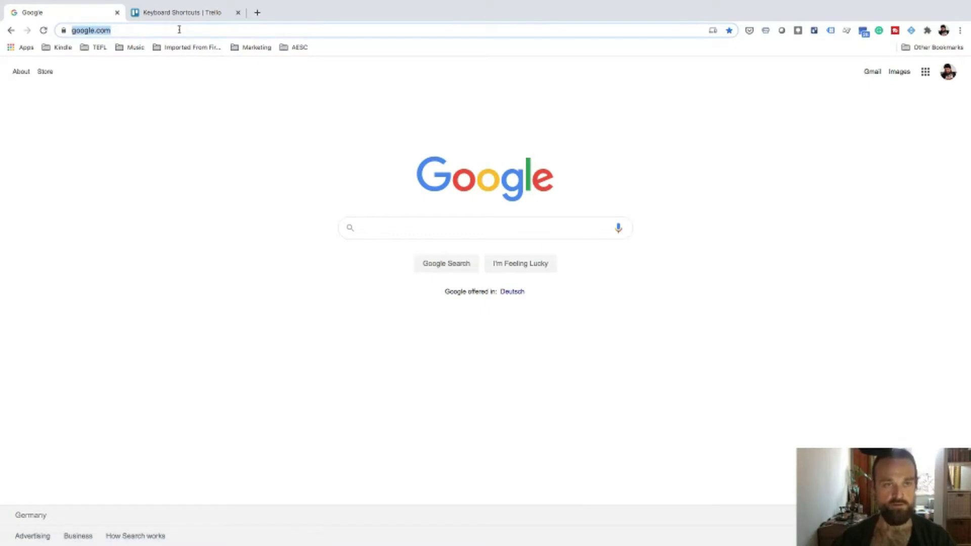
# - Go to trello.com and open the "mytimemylife.org Productivity Template" board
pyautogui.write('tre')
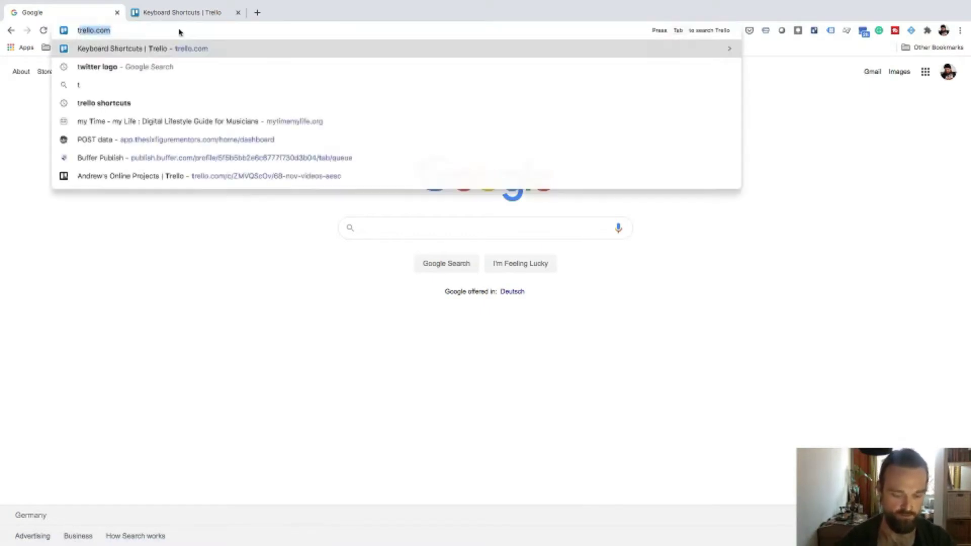
pyautogui.write('llo.co')
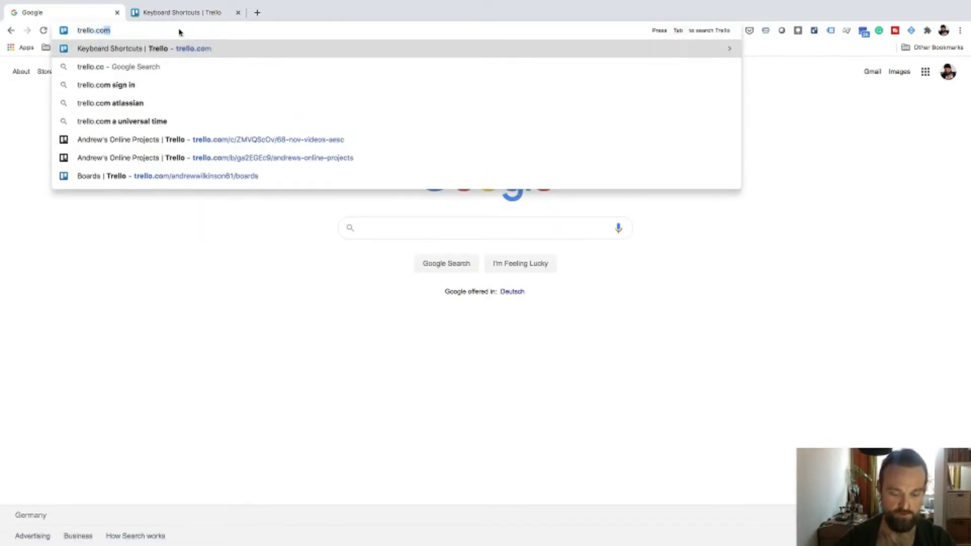
pyautogui.press('Return')
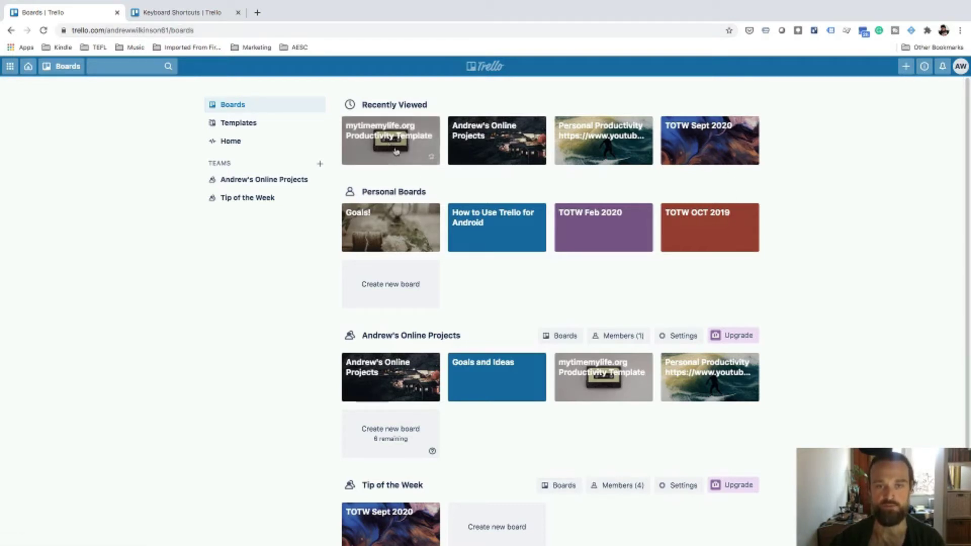
pyautogui.click(382, 158)
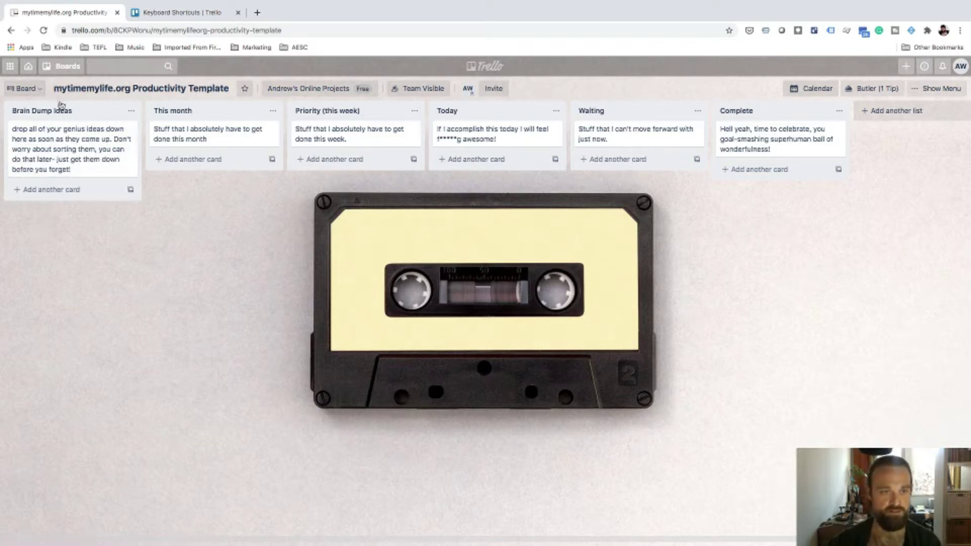
pyautogui.moveTo(54, 110)
pyautogui.mouseDown()
pyautogui.moveTo(339, 103)
pyautogui.moveTo(73, 108)
pyautogui.mouseUp()
pyautogui.moveTo(387, 110)
pyautogui.mouseDown()
pyautogui.moveTo(251, 117)
pyautogui.moveTo(369, 111)
pyautogui.mouseUp()
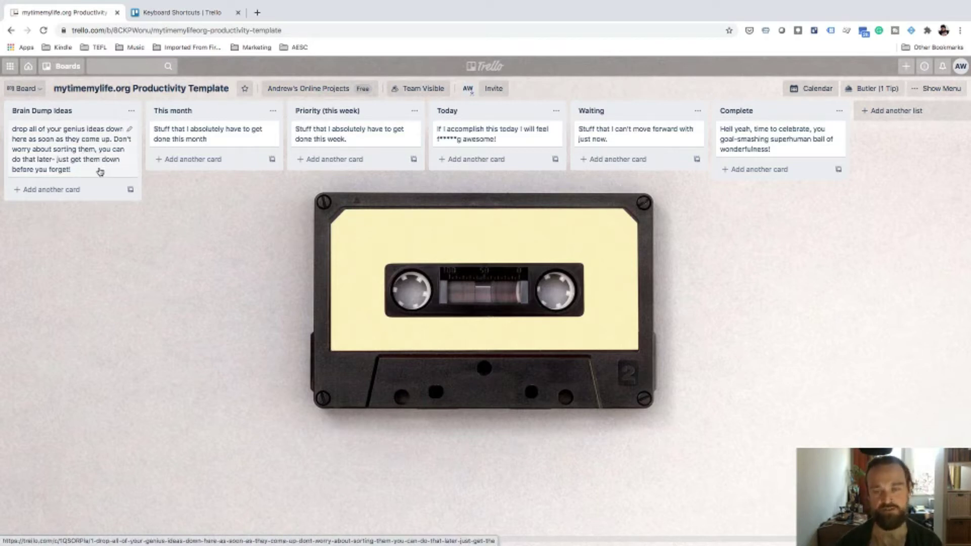
# - Add a card titled "blog idea- trello how to" to the Brain Dump Ideas list
pyautogui.click(50, 189)
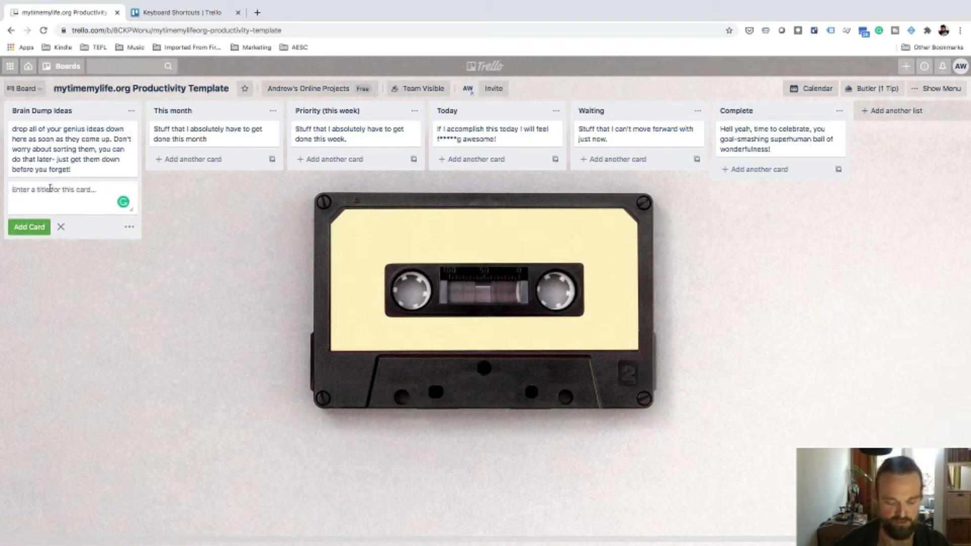
pyautogui.write('blog idea')
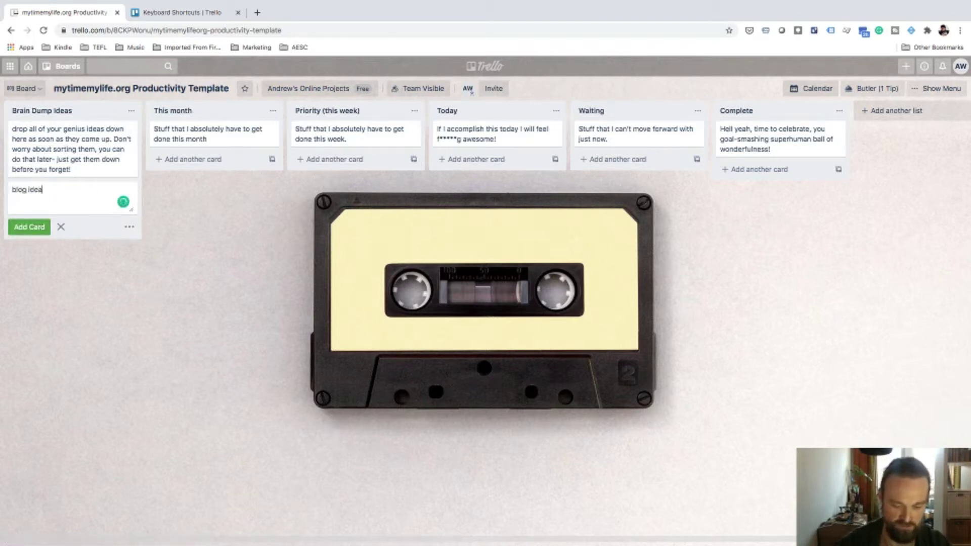
pyautogui.write('- t')
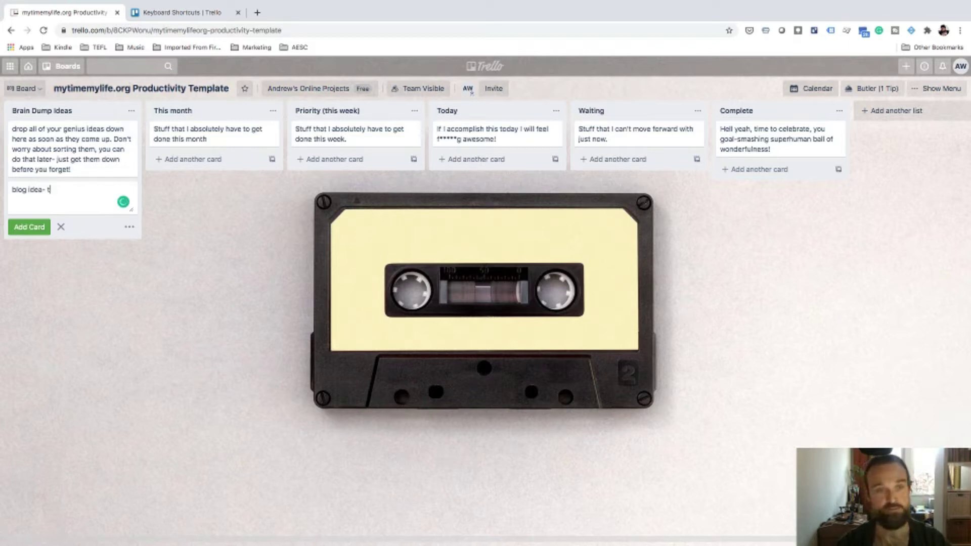
pyautogui.write('rello ')
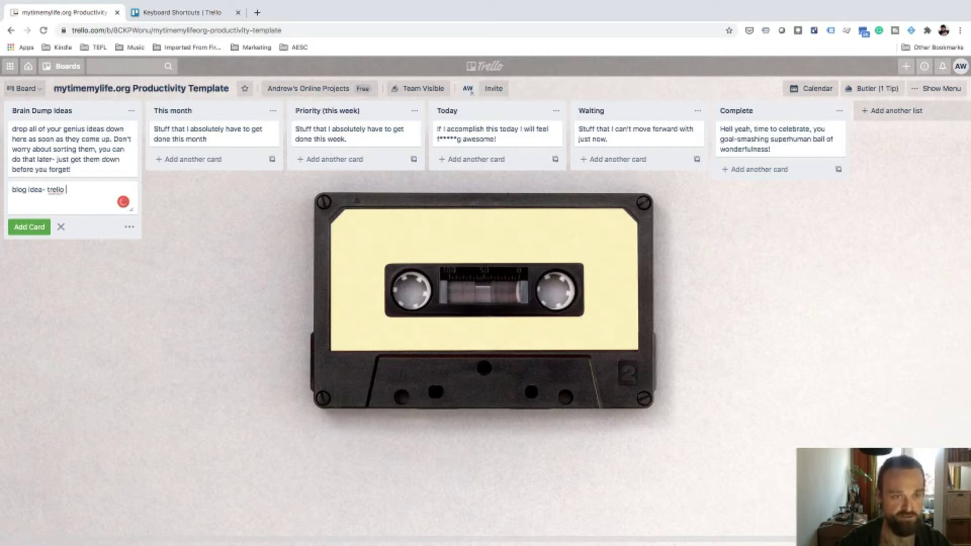
pyautogui.write('how to')
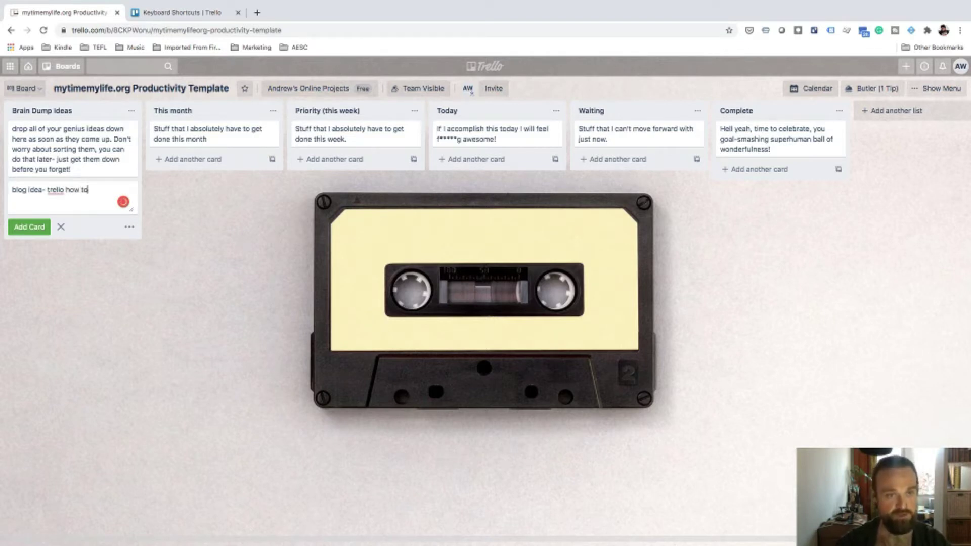
pyautogui.press('Return')
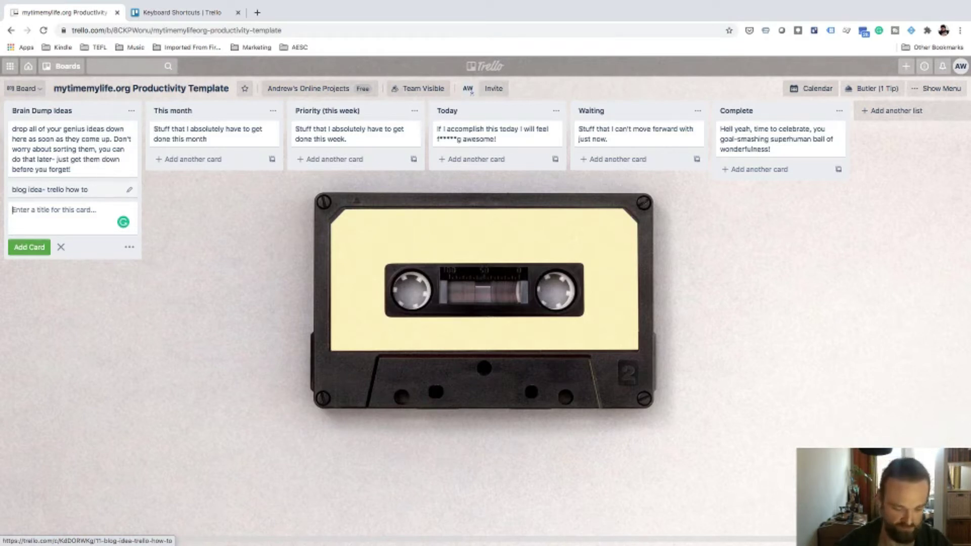
# - Add another card titled "yt video on fomo" to the Brain Dump Ideas list
pyautogui.write('yt video')
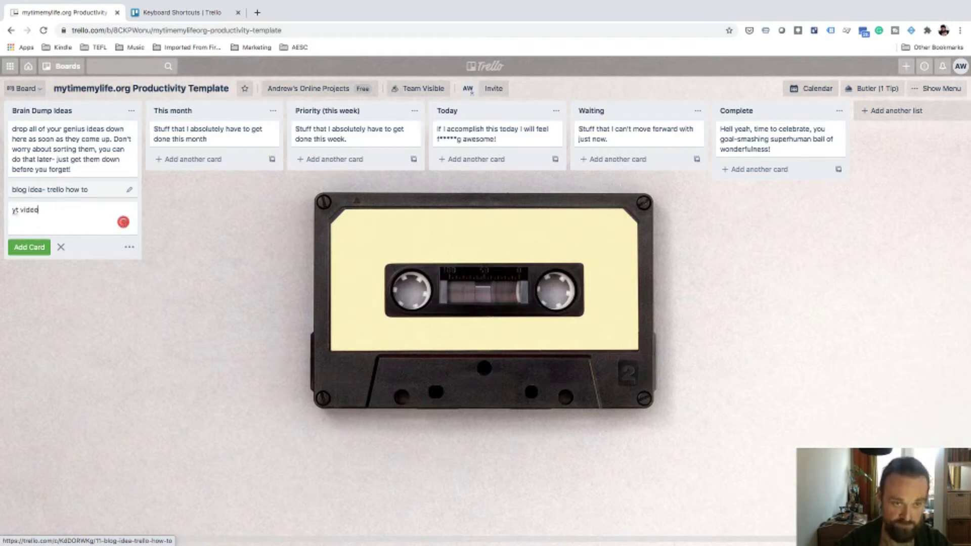
pyautogui.write(' on')
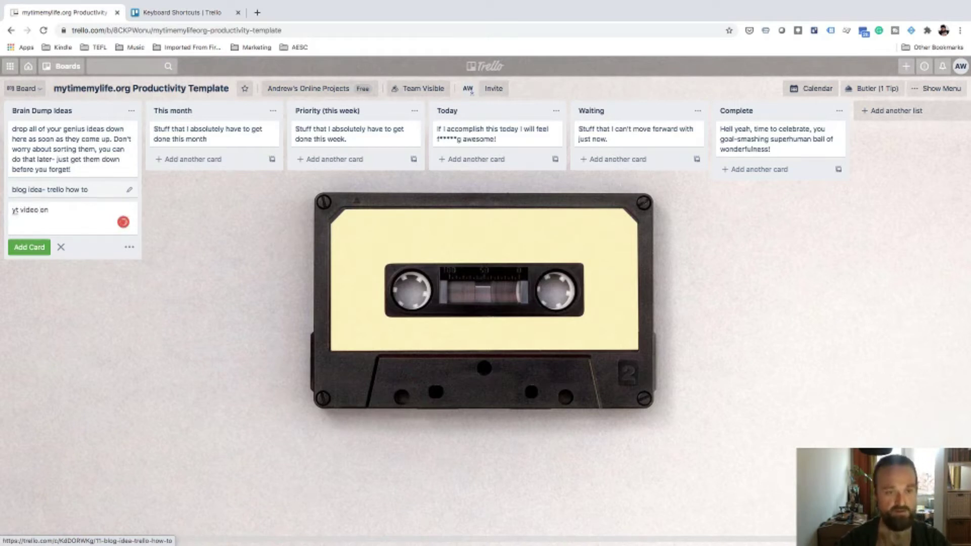
pyautogui.write(' fo')
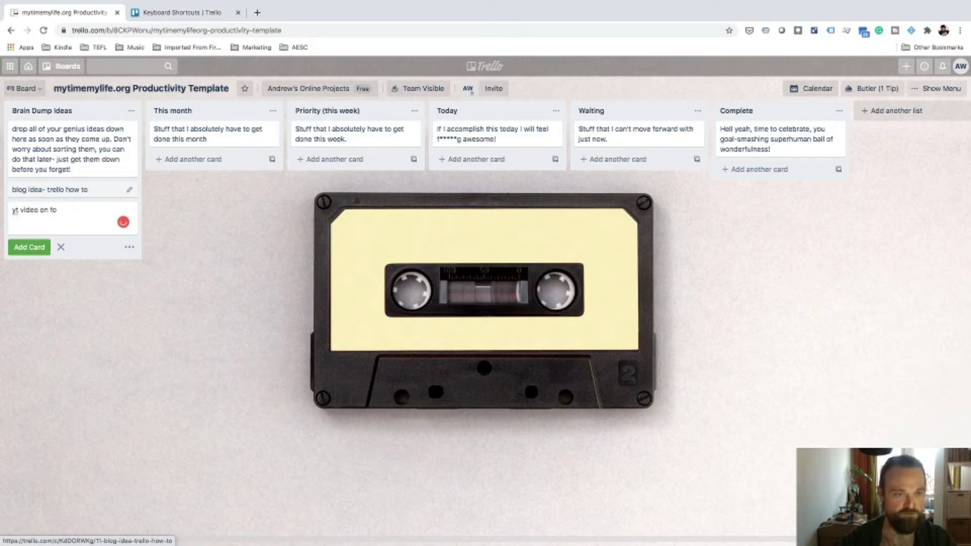
pyautogui.write('mo')
pyautogui.press('Return')
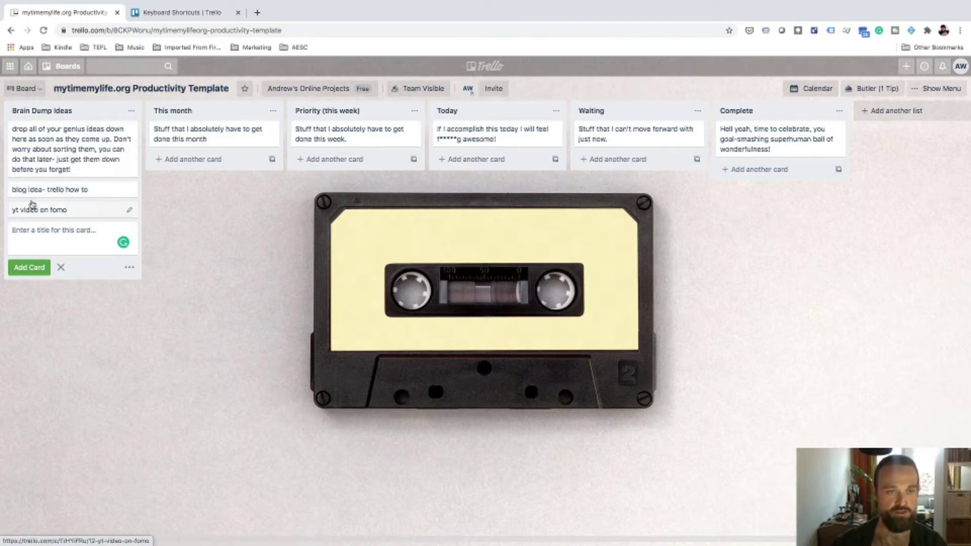
# - Move the "blog idea- trello how to" and "yt video on fomo" cards to This month, and from there to Priority (this week)
pyautogui.moveTo(32, 190); pyautogui.dragTo(178, 160)
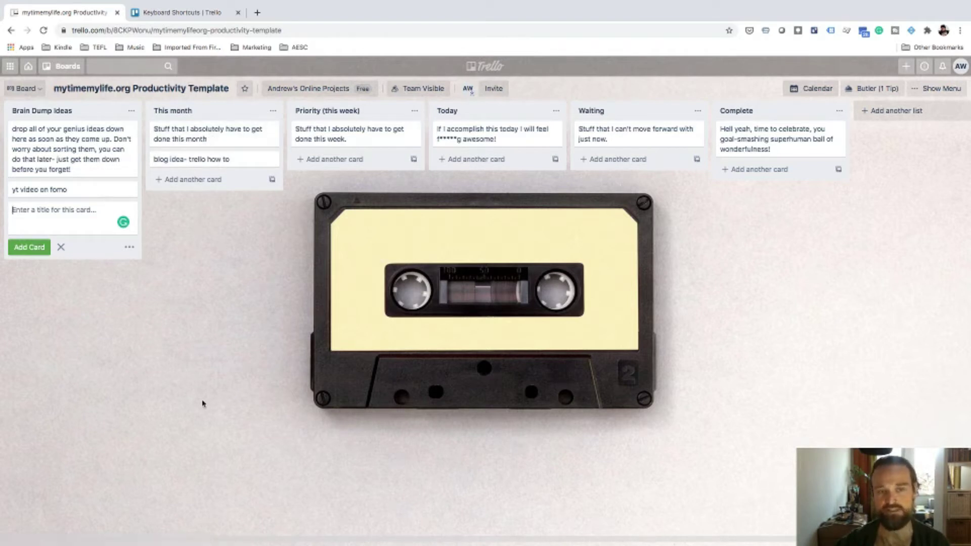
pyautogui.moveTo(38, 190); pyautogui.dragTo(186, 187)
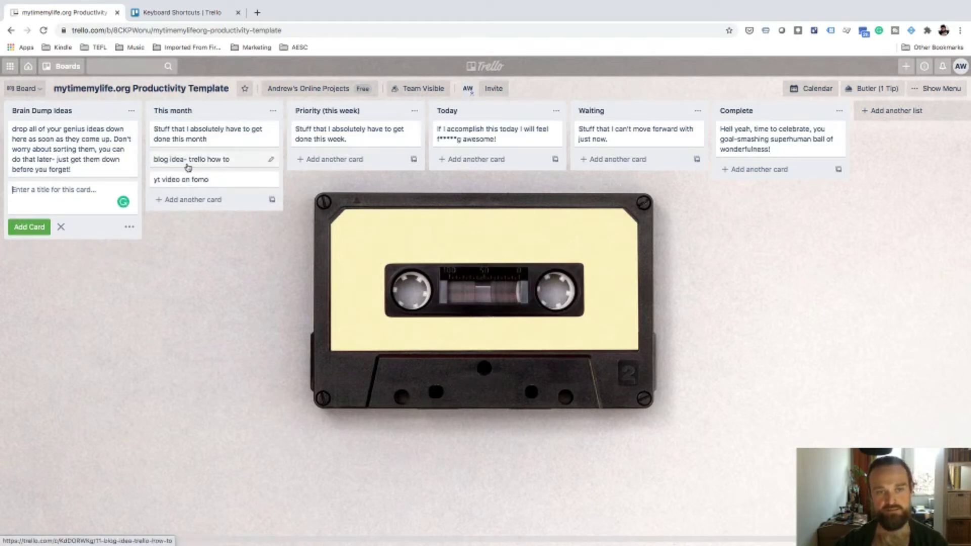
pyautogui.moveTo(180, 160); pyautogui.dragTo(314, 160)
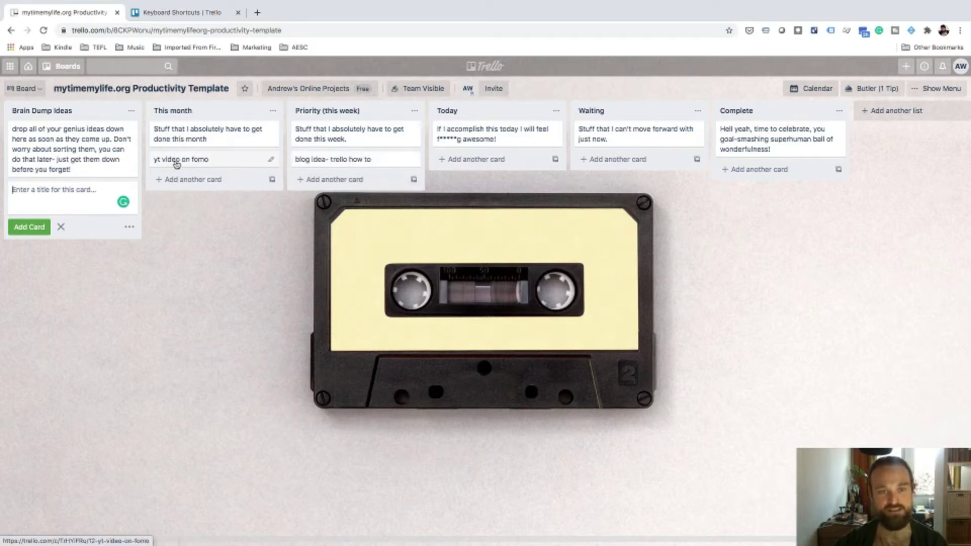
pyautogui.moveTo(174, 160); pyautogui.dragTo(326, 182)
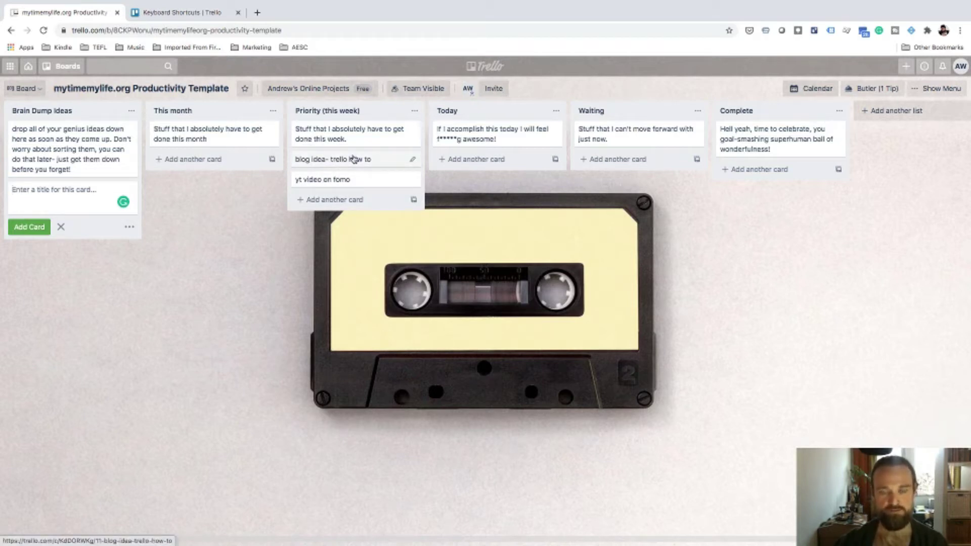
# - Add a card titled "pimp SEO on blog posts" to the Priority (this week) list
pyautogui.click(345, 200)
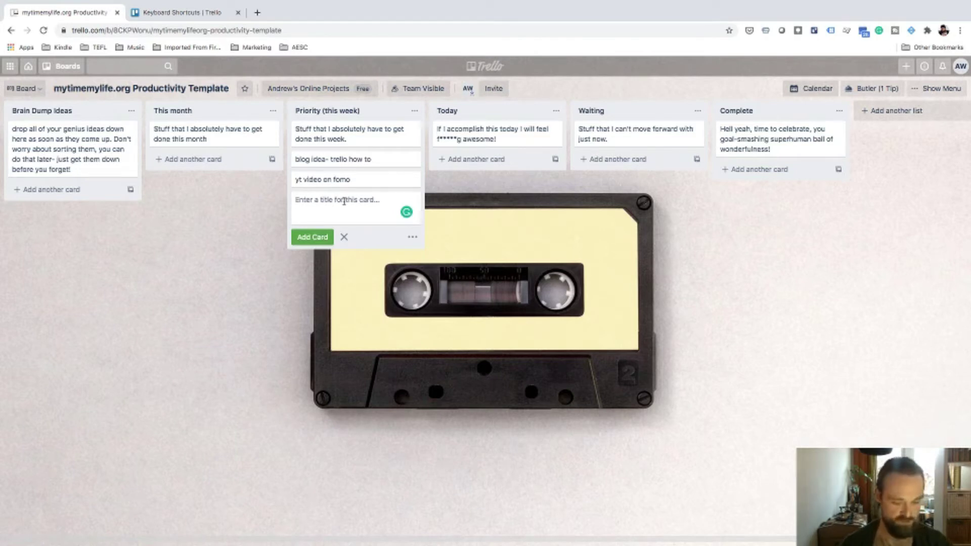
pyautogui.write('pimp ')
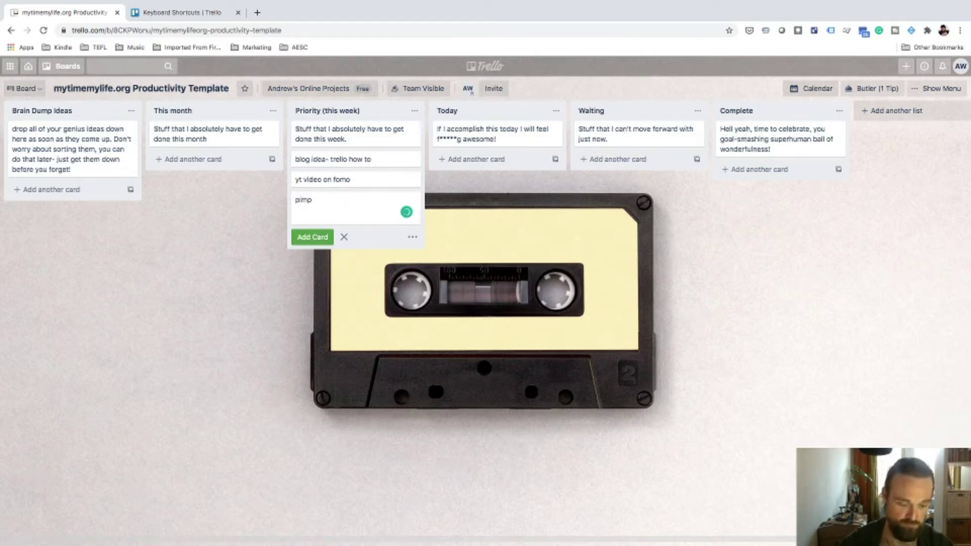
pyautogui.write('SEO ')
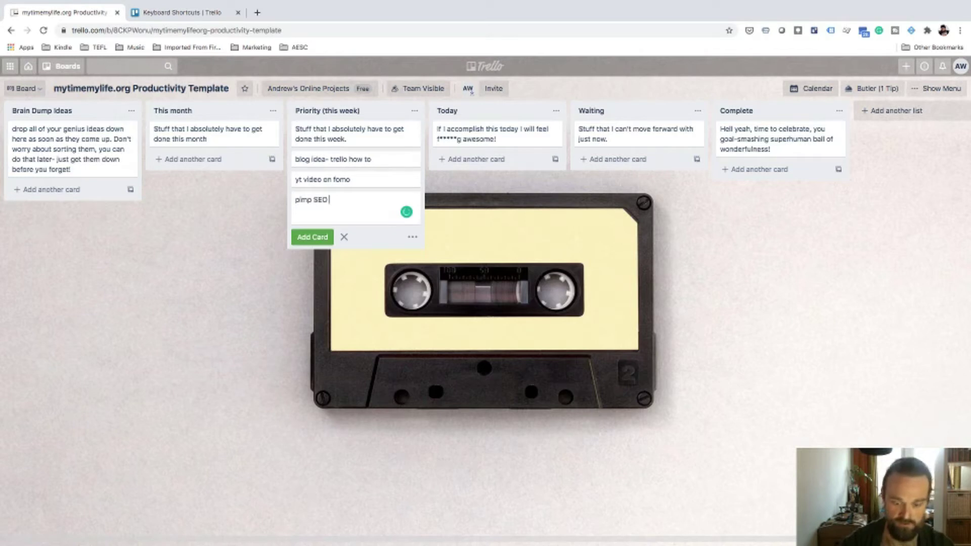
pyautogui.write('dn blog posts')
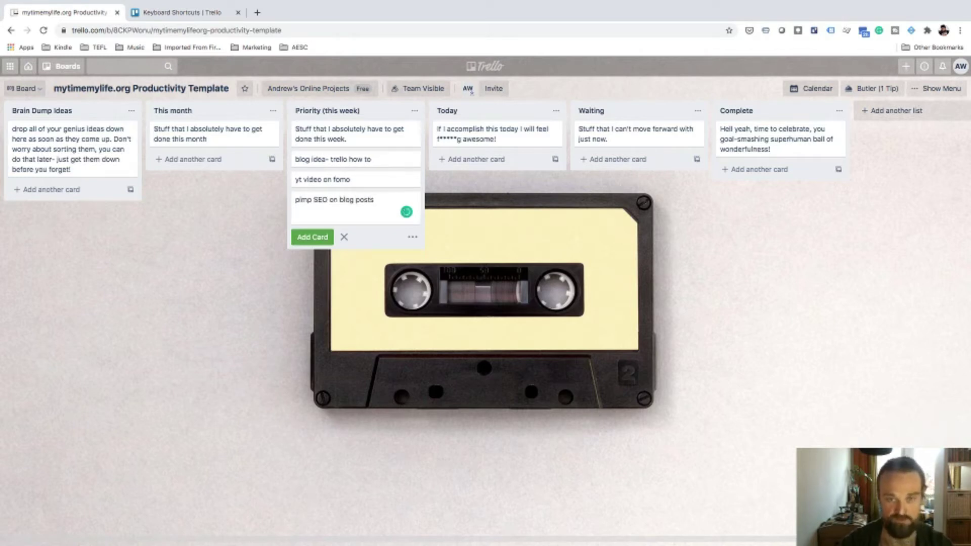
pyautogui.press('Return')
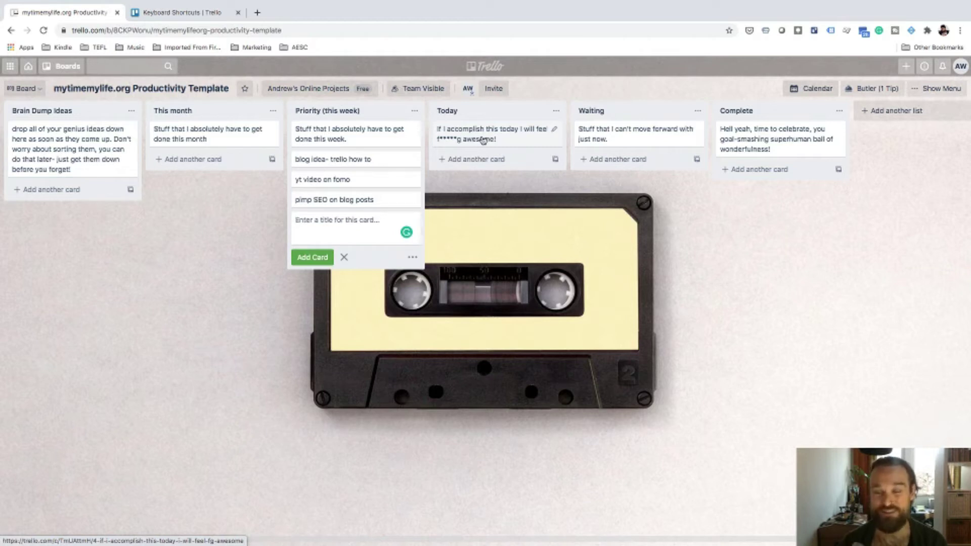
# - Insert the word "absolutely" before "f*****g awesome!" in the Today list's card title and save it
pyautogui.click(554, 129)
pyautogui.click(548, 128)
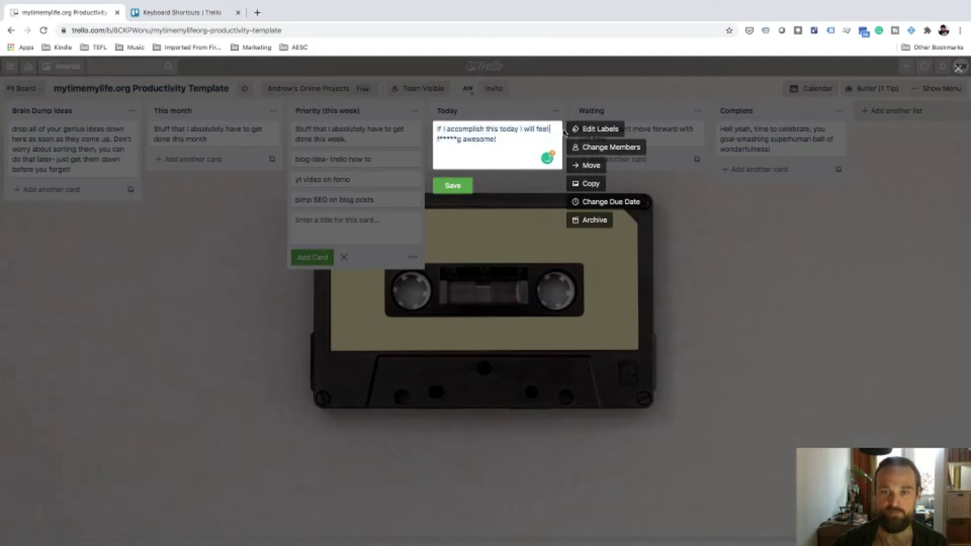
pyautogui.click(440, 139)
pyautogui.press('BackSpace')
pyautogui.write('abs')
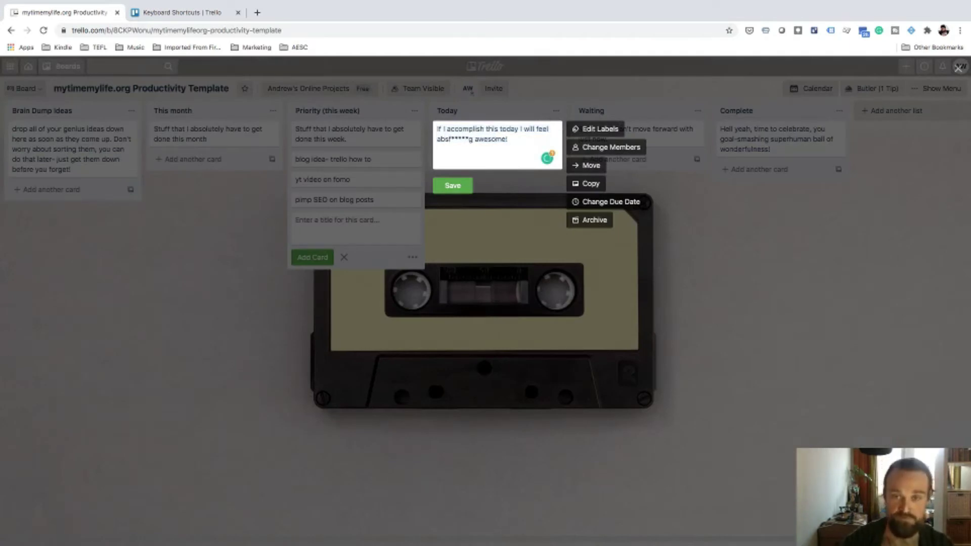
pyautogui.write('olutely')
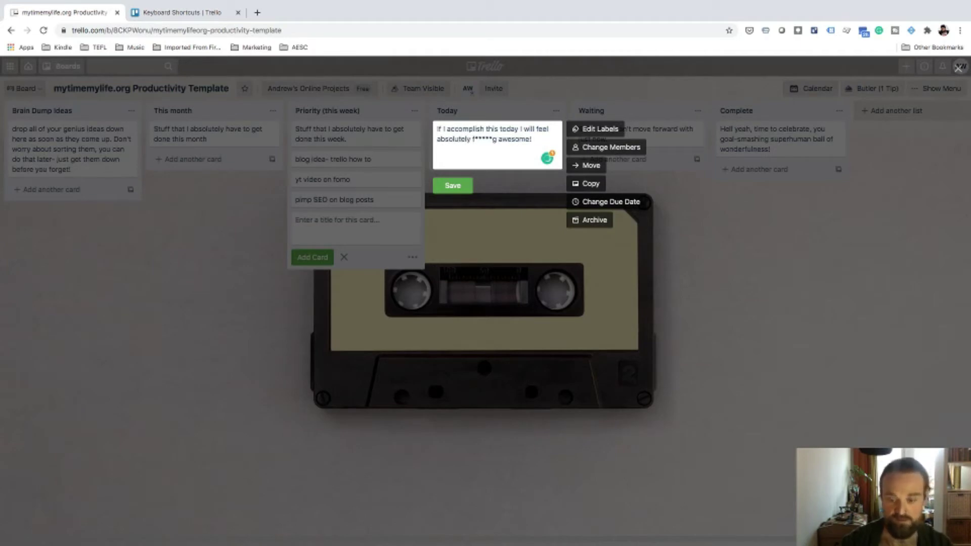
pyautogui.press('Return')
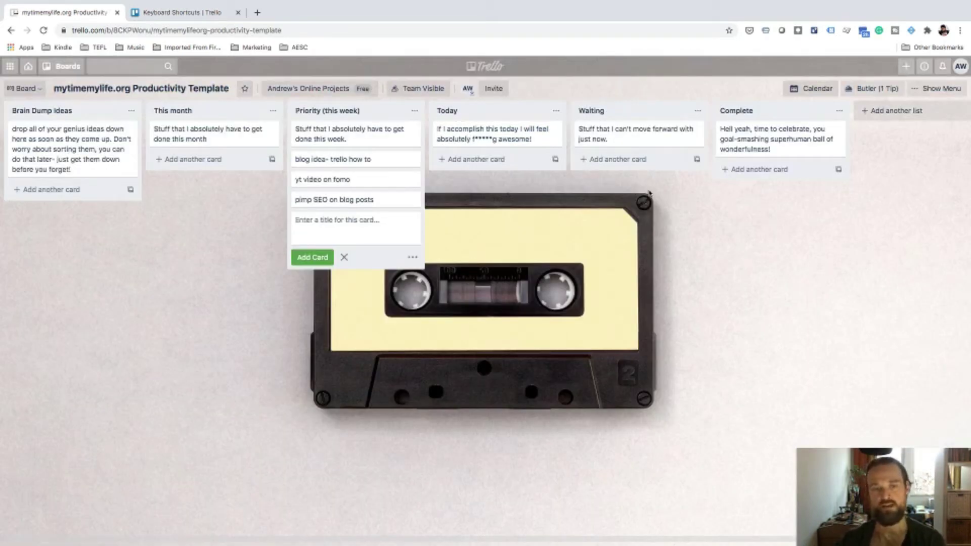
# - Move the "yt video on fomo" card to Today and the "blog idea- trello how to" card to Waiting
pyautogui.moveTo(331, 186); pyautogui.dragTo(478, 166)
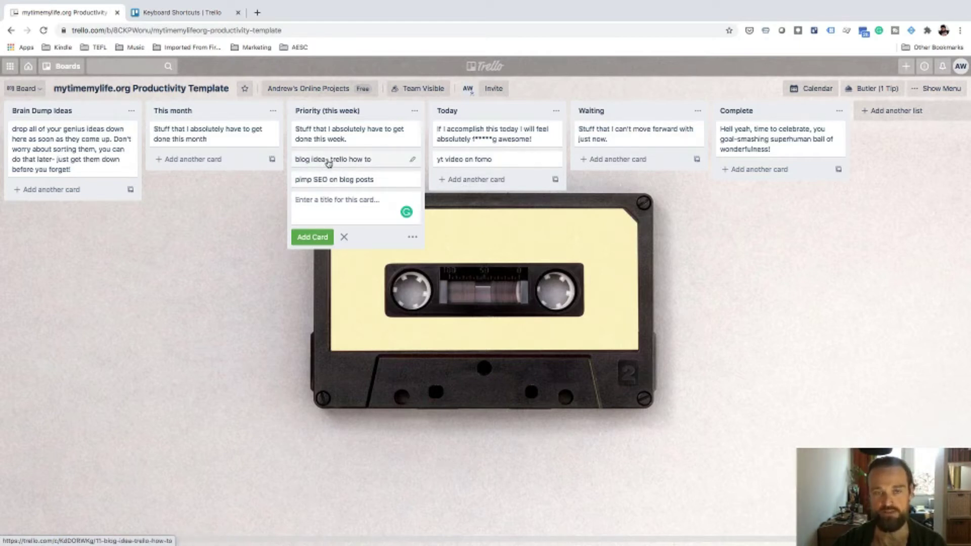
pyautogui.moveTo(326, 161); pyautogui.dragTo(616, 162)
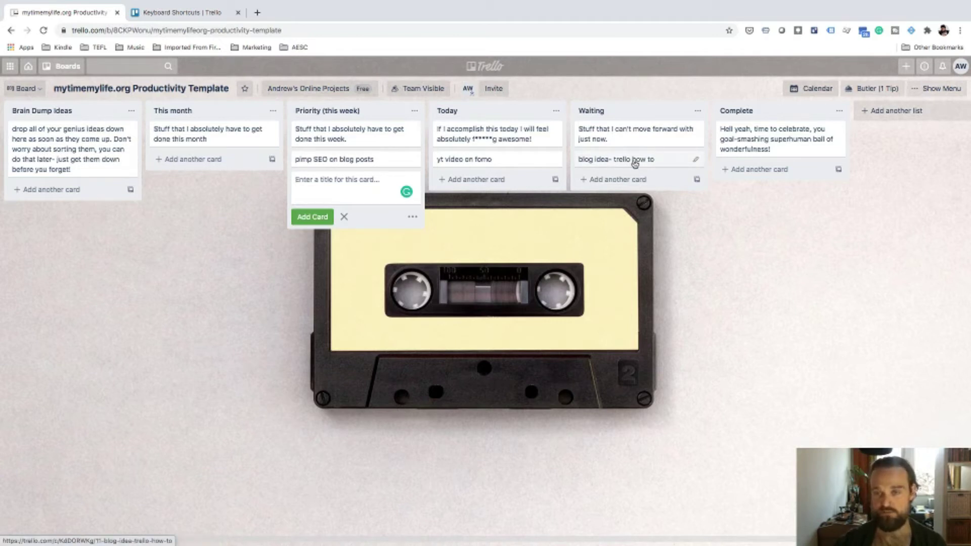
# - Give the "blog idea- trello how to" card a due date of 18/11/2020 with a reminder 1 Day Before, and save it
pyautogui.click(634, 162)
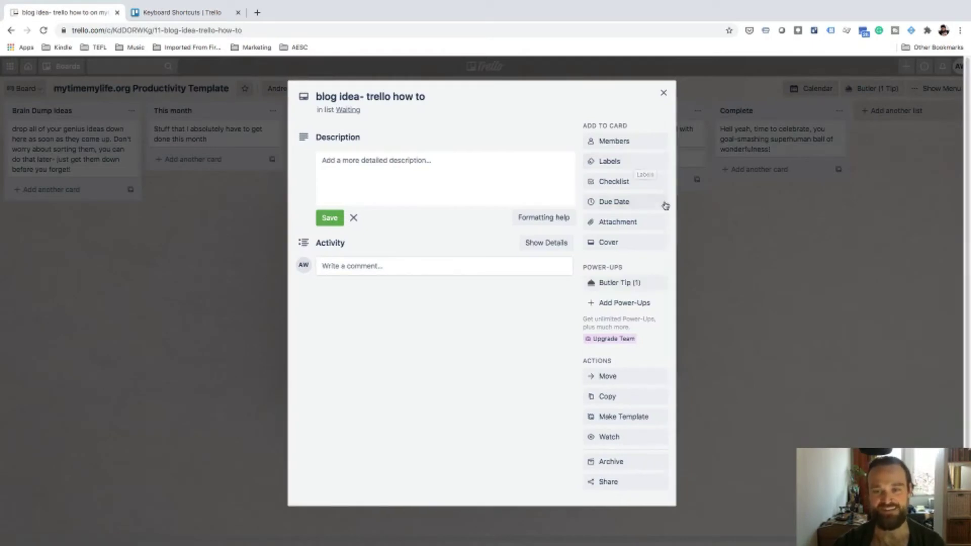
pyautogui.click(610, 202)
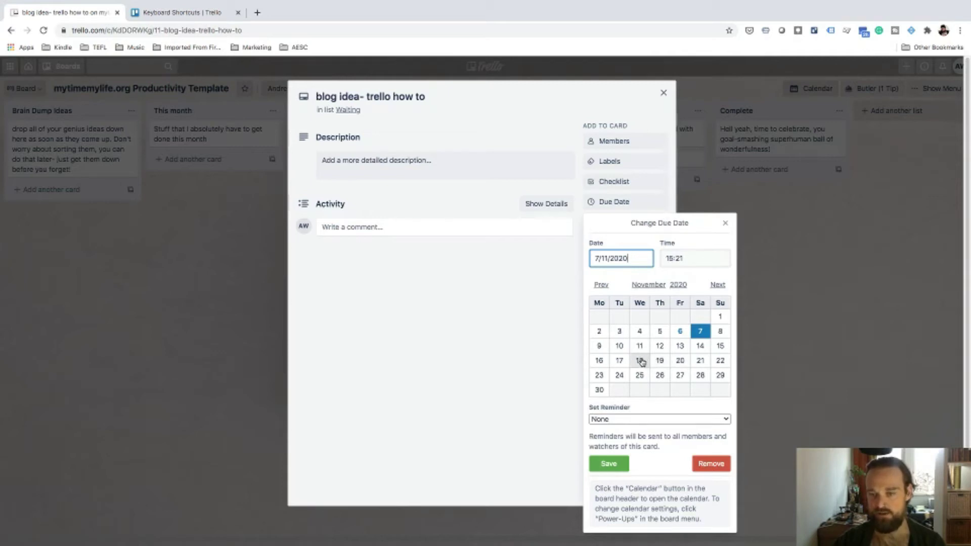
pyautogui.click(620, 362)
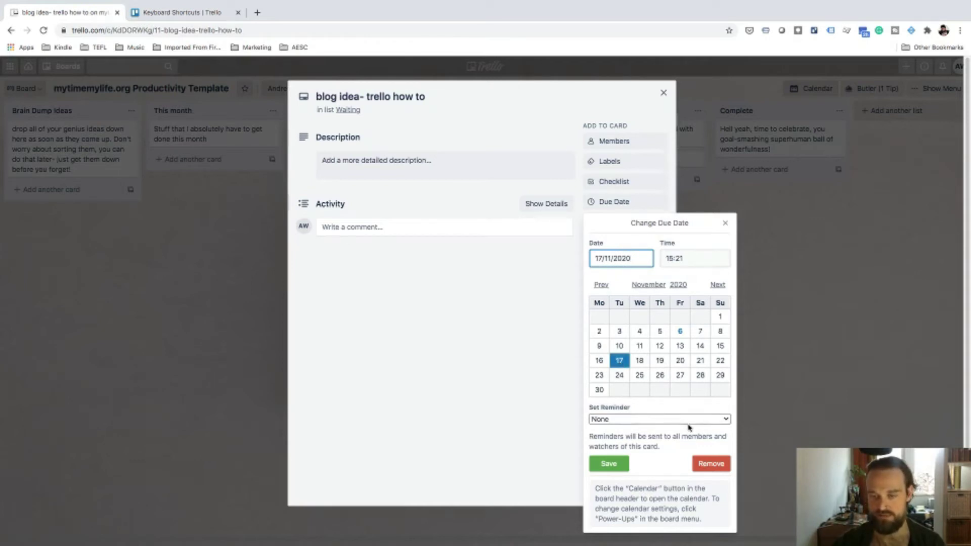
pyautogui.click(728, 419)
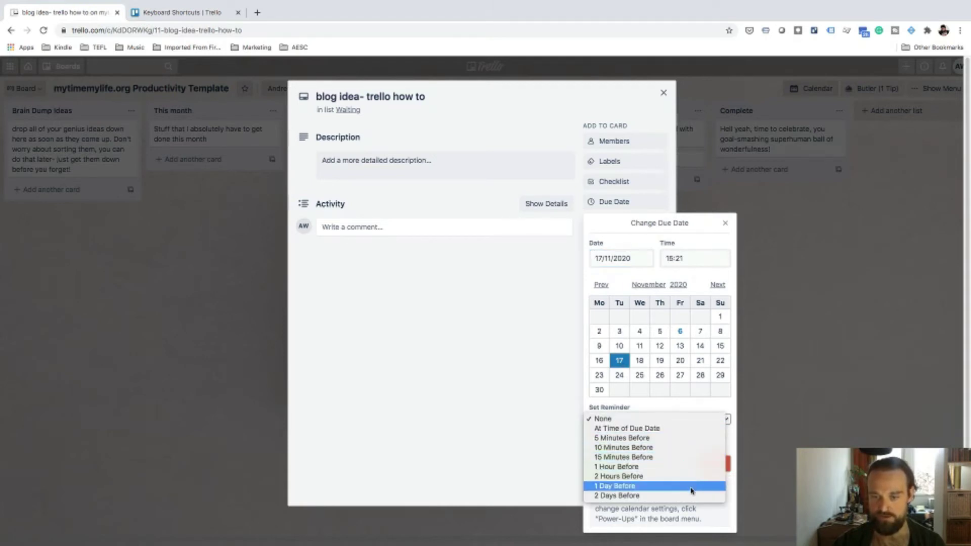
pyautogui.click(672, 485)
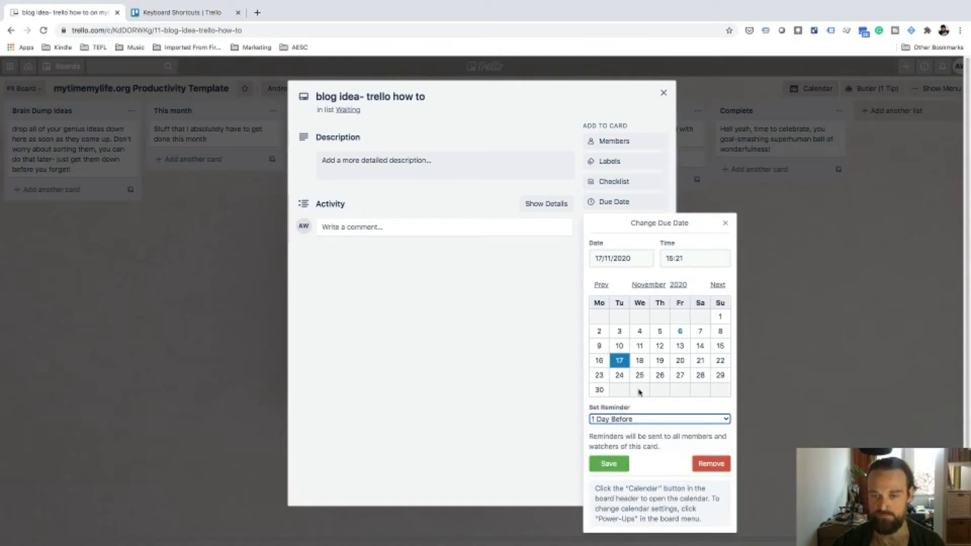
pyautogui.click(638, 361)
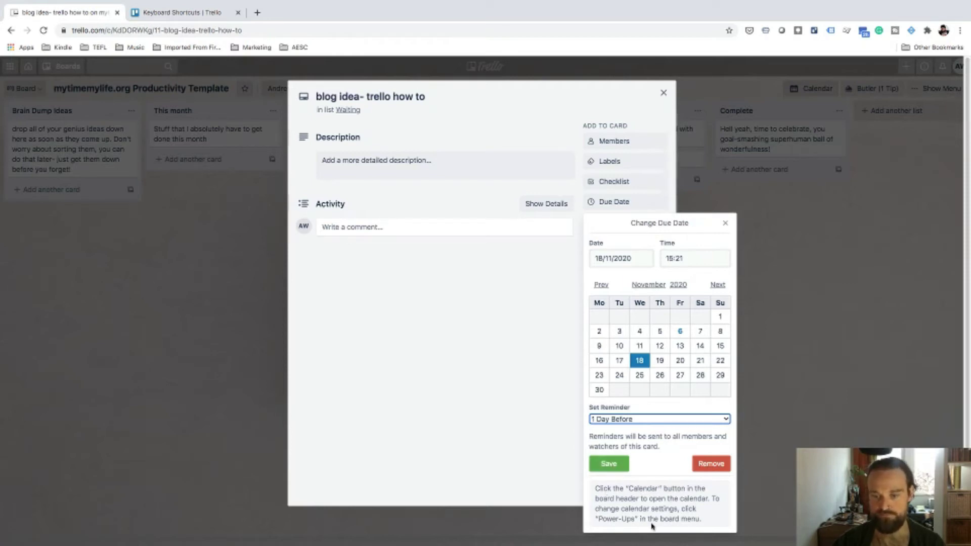
pyautogui.click(609, 463)
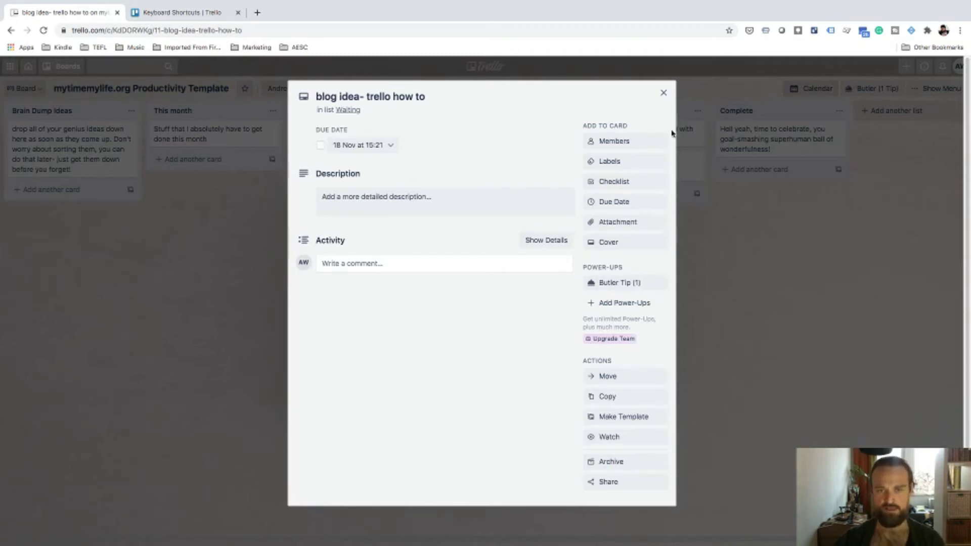
# - View the featured Power-Ups and the board's calendar for November 2020, and return to the board's lists
pyautogui.click(620, 306)
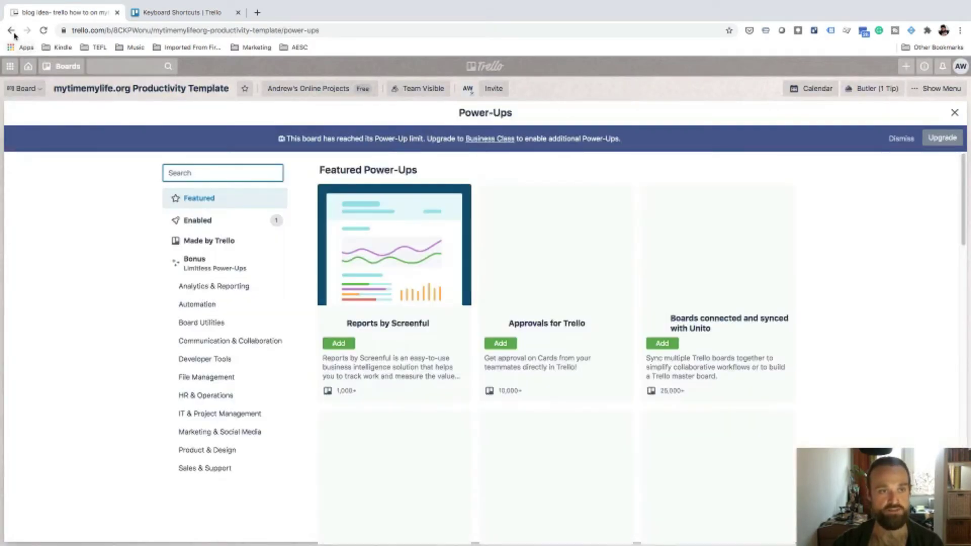
pyautogui.click(11, 31)
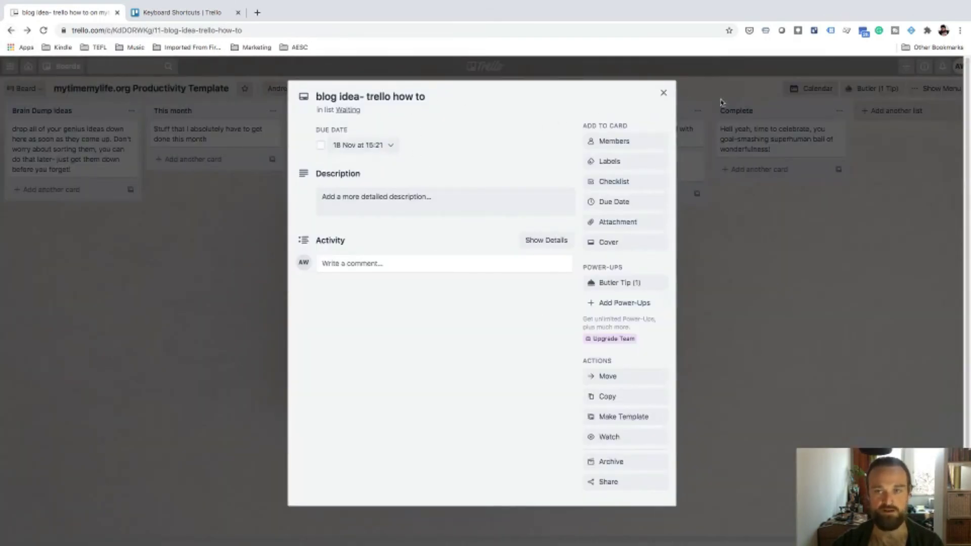
pyautogui.click(666, 95)
pyautogui.click(812, 90)
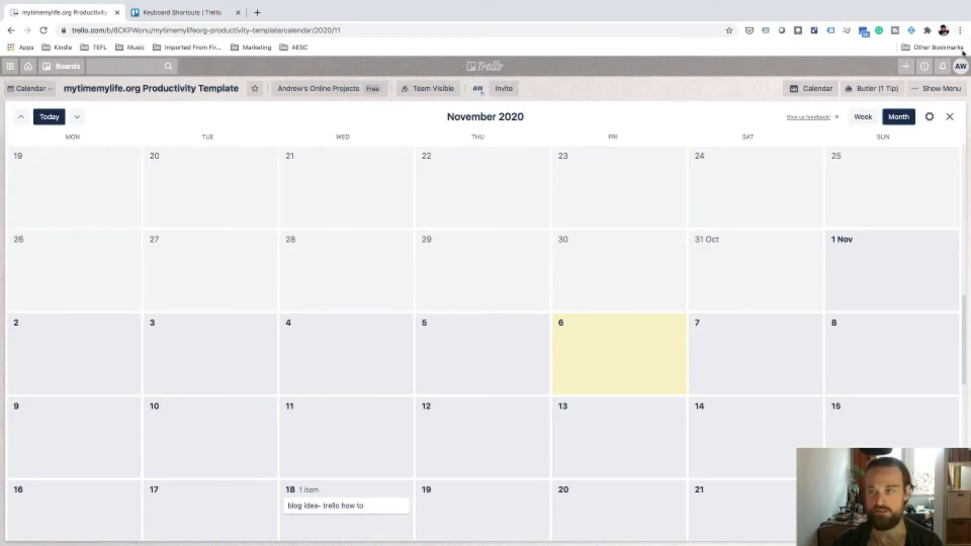
pyautogui.click(951, 117)
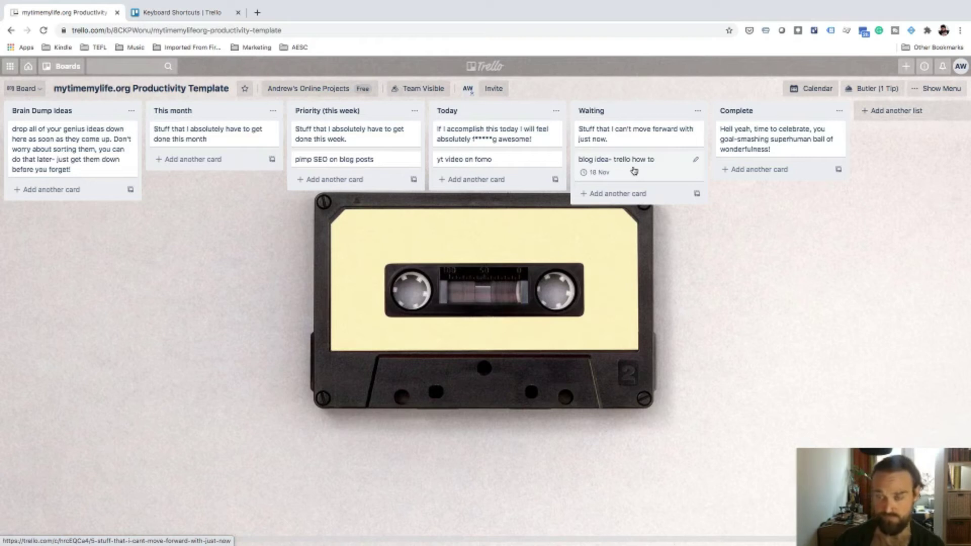
# - Add a description to the "yt video on fomo" card with the lines "-intro" and "main points"
pyautogui.click(455, 165)
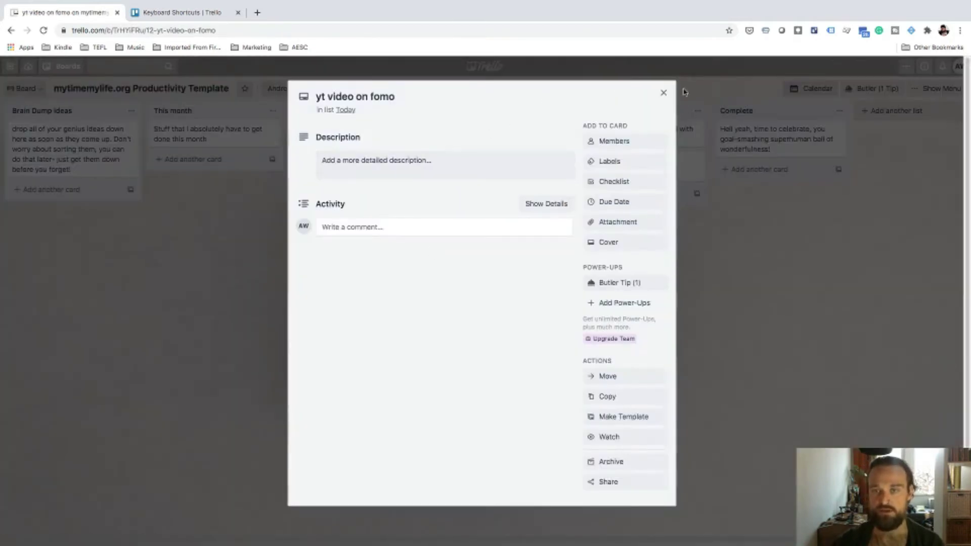
pyautogui.click(663, 93)
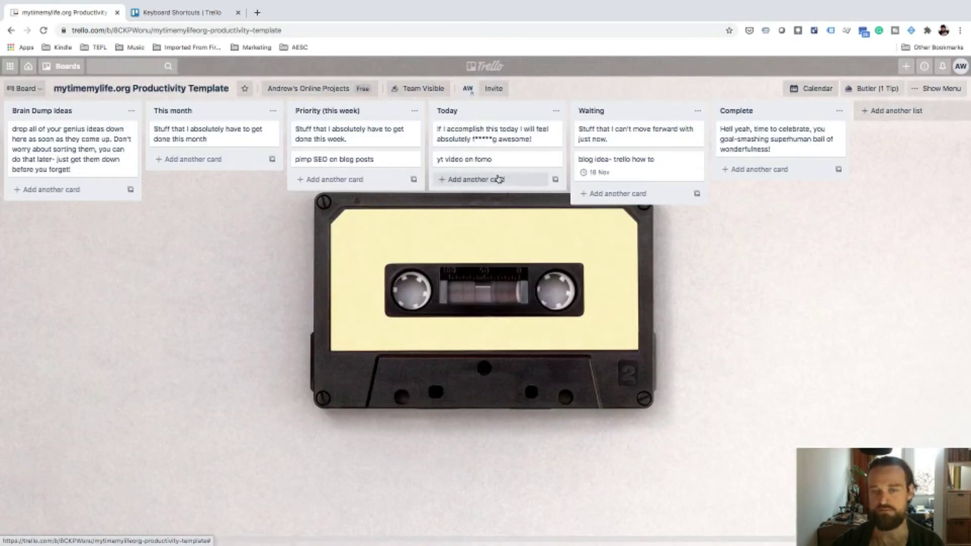
pyautogui.click(483, 160)
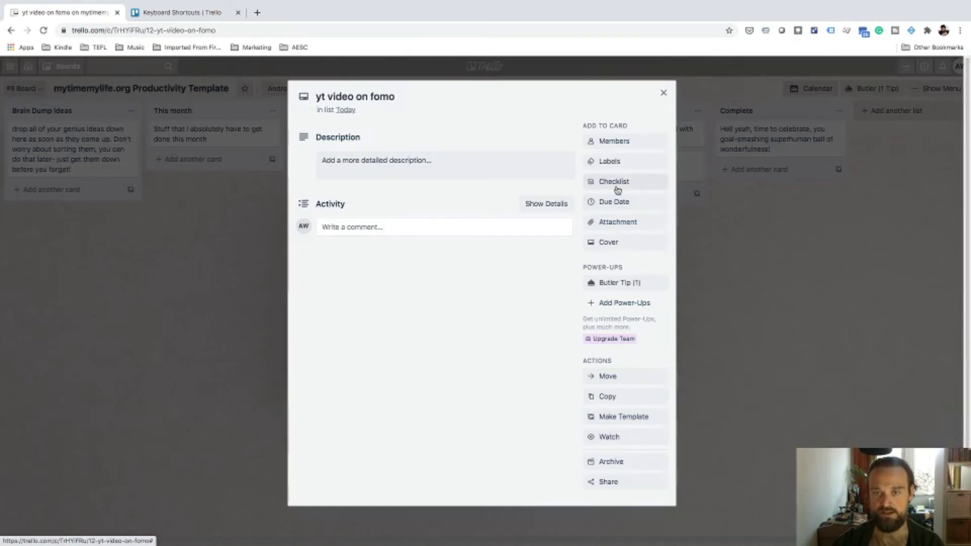
pyautogui.click(448, 160)
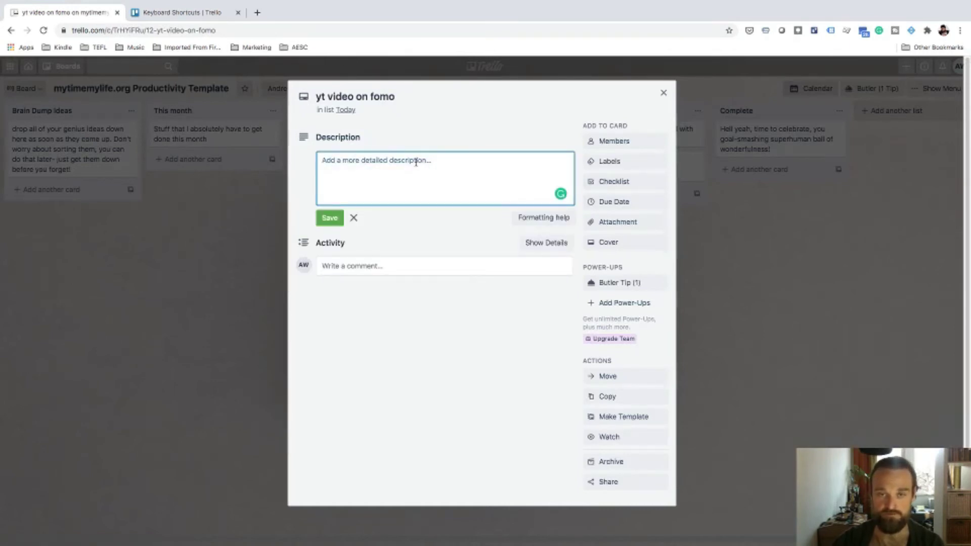
pyautogui.write('-')
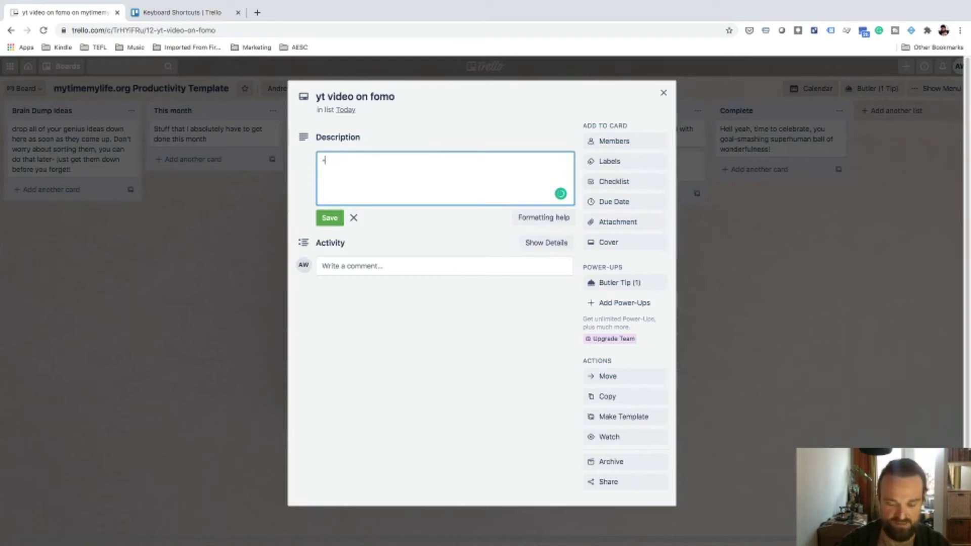
pyautogui.write('into')
pyautogui.press('BackSpace')
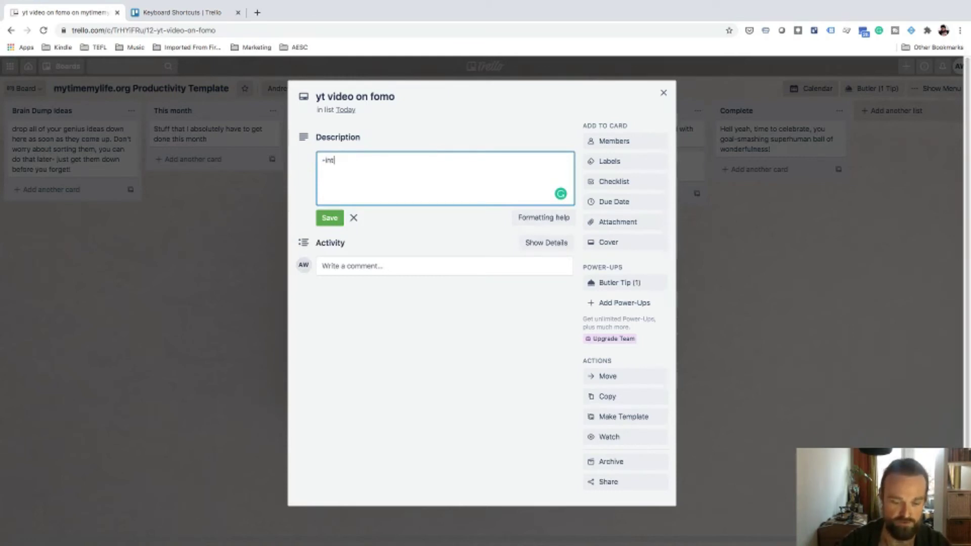
pyautogui.write('ro')
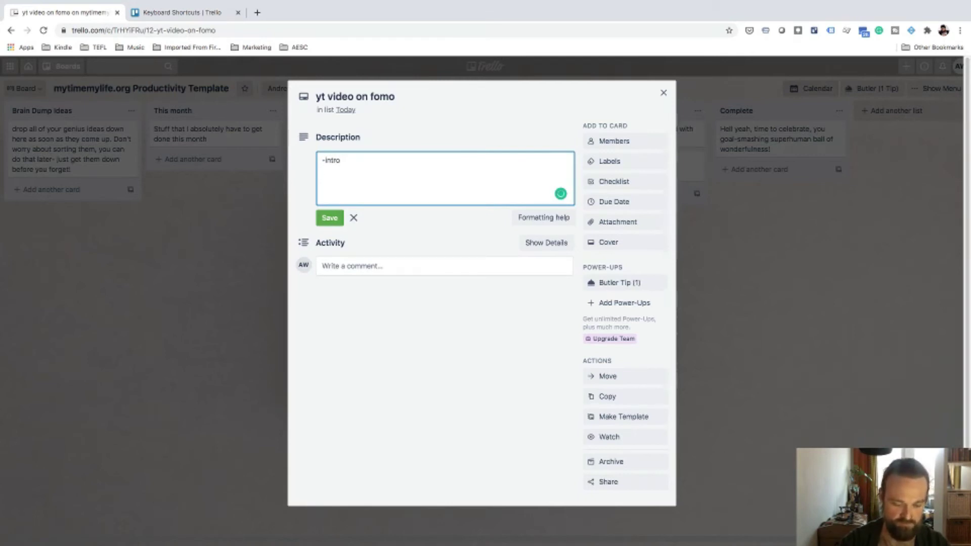
pyautogui.press('Return')
pyautogui.write('main point')
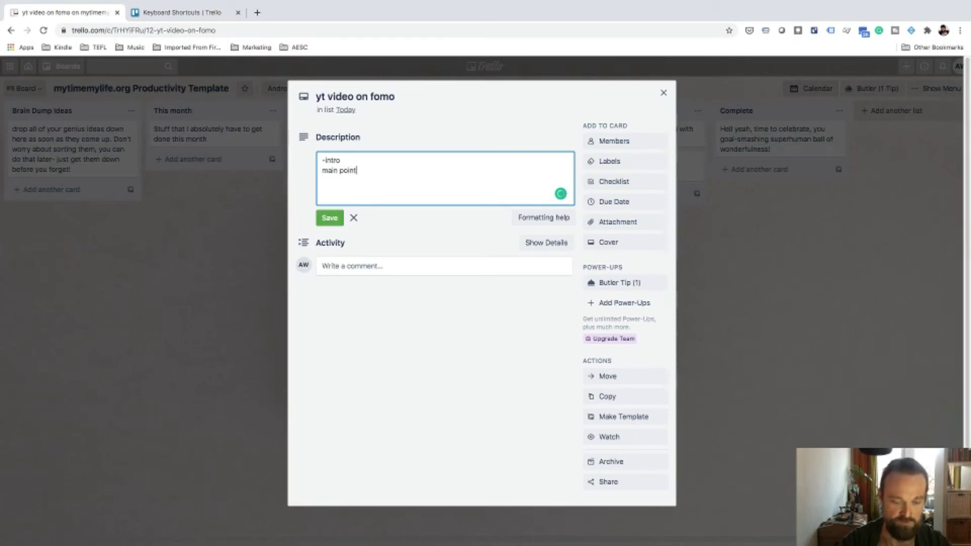
pyautogui.write('s')
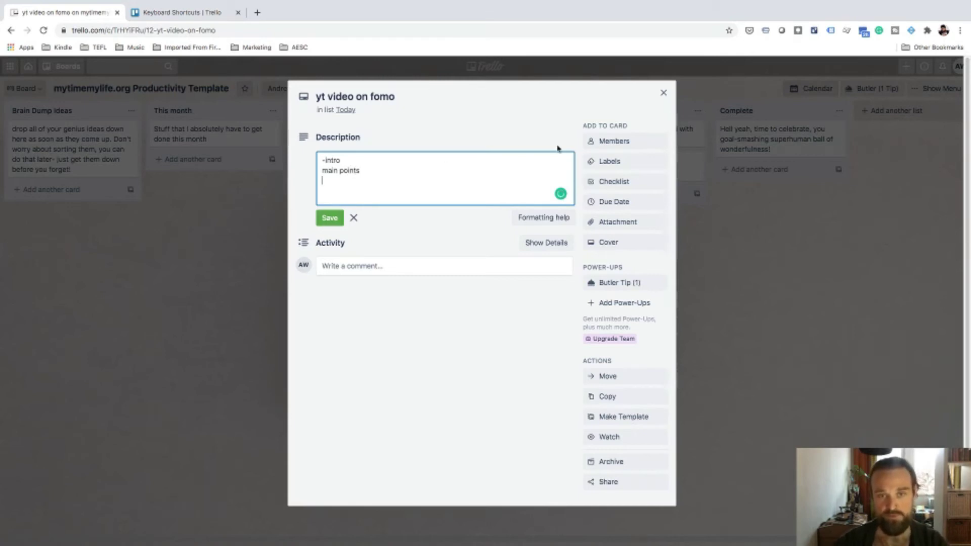
pyautogui.click(418, 219)
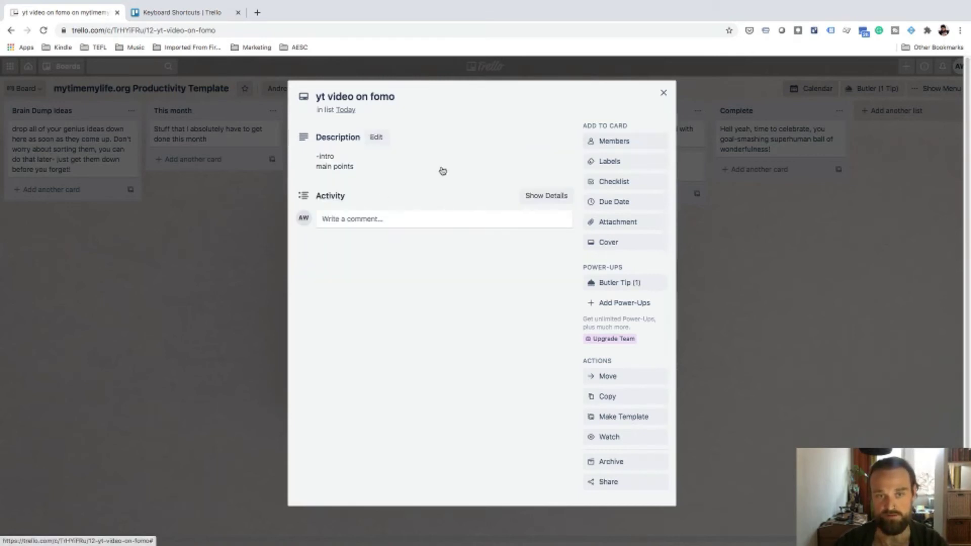
# - Add a checklist titled "video production" to the "yt video on fomo" card
pyautogui.click(617, 183)
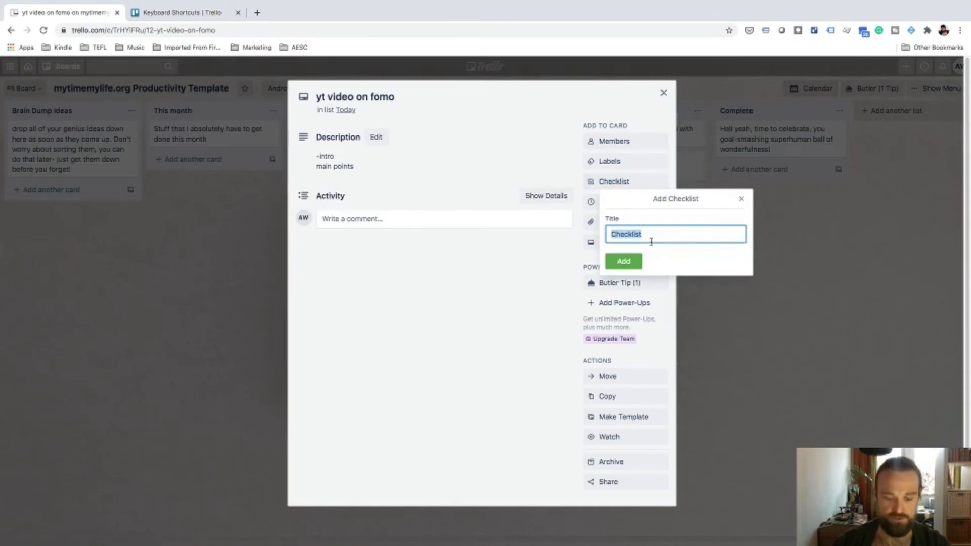
pyautogui.write('video ')
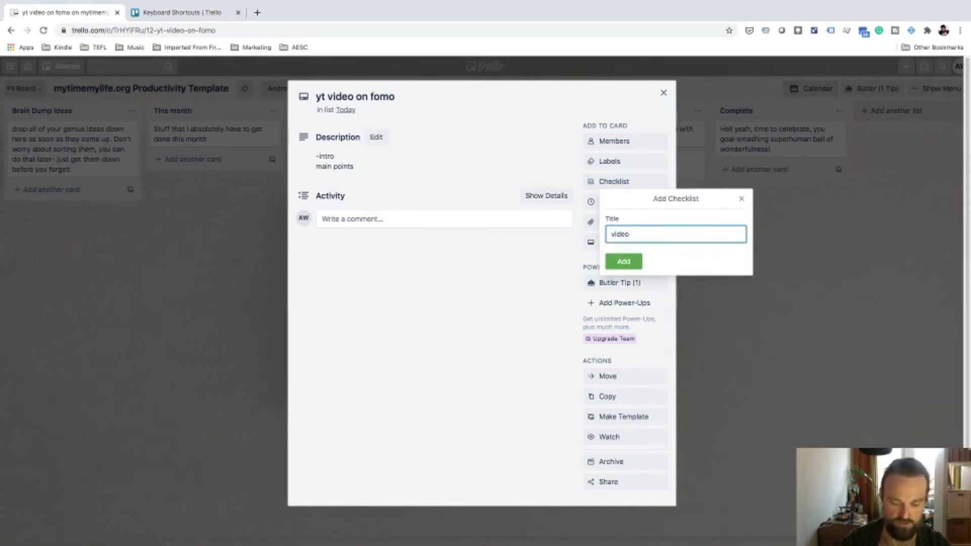
pyautogui.write('production')
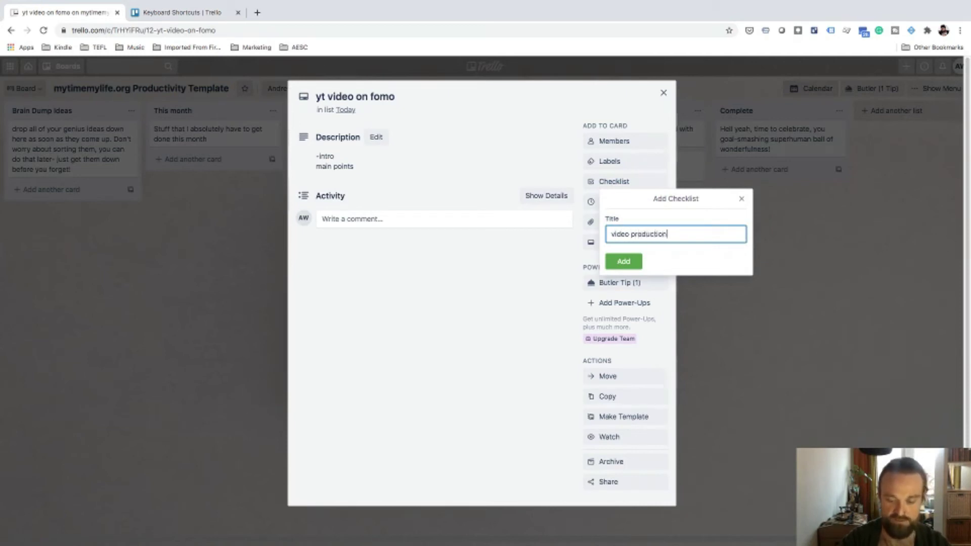
pyautogui.press('Return')
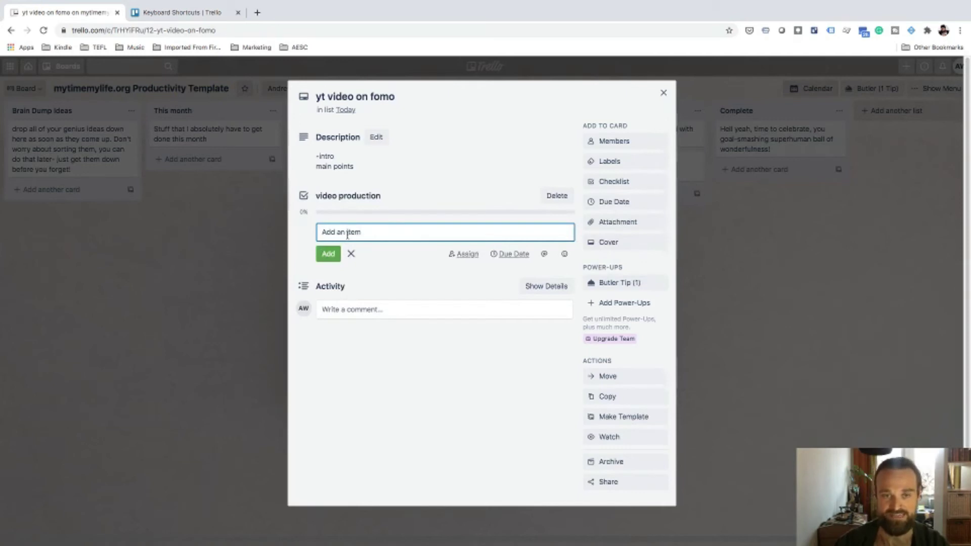
# - Add the items "thumbnail", "edited", "scripted", "uplaod" and "schedule" to the video production checklist
pyautogui.write('thumbnail')
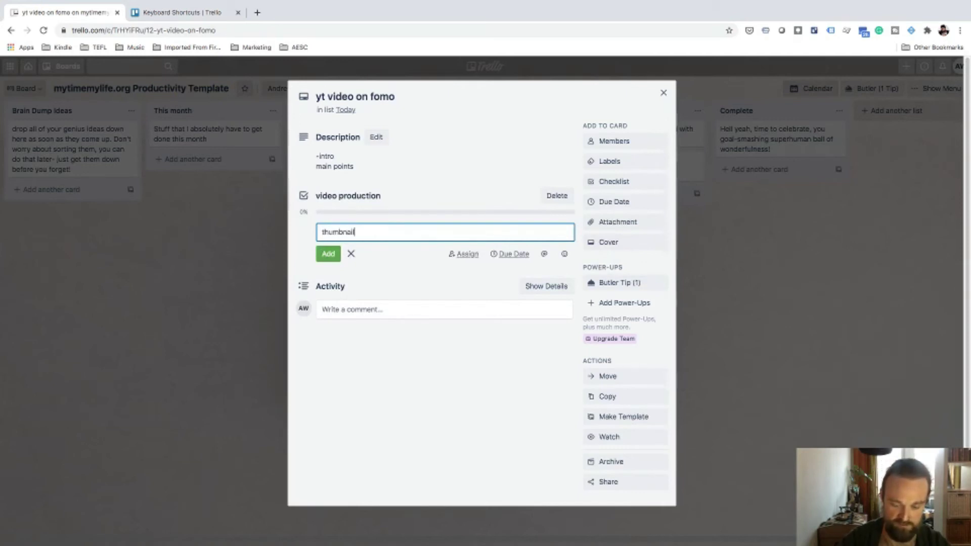
pyautogui.press('Return')
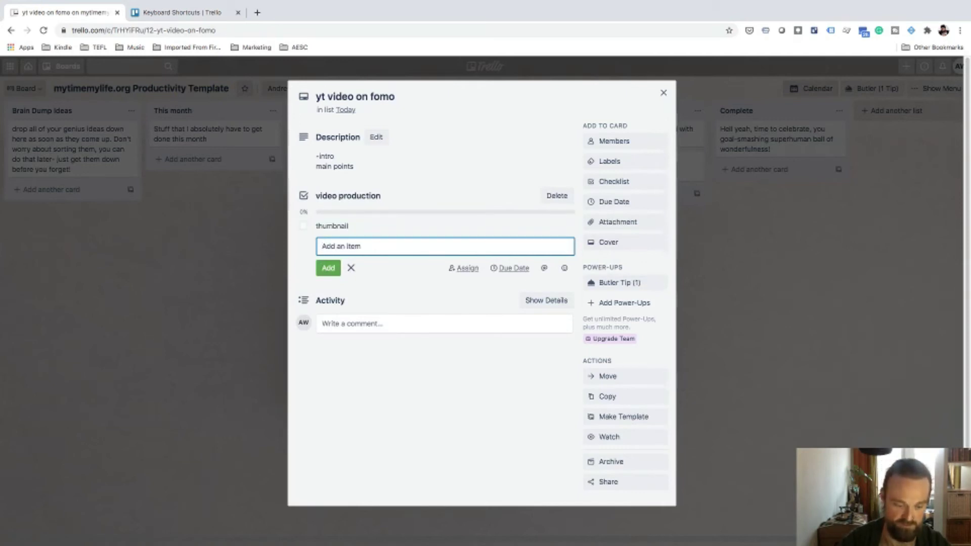
pyautogui.write('edited')
pyautogui.press('Return')
pyautogui.write('sc')
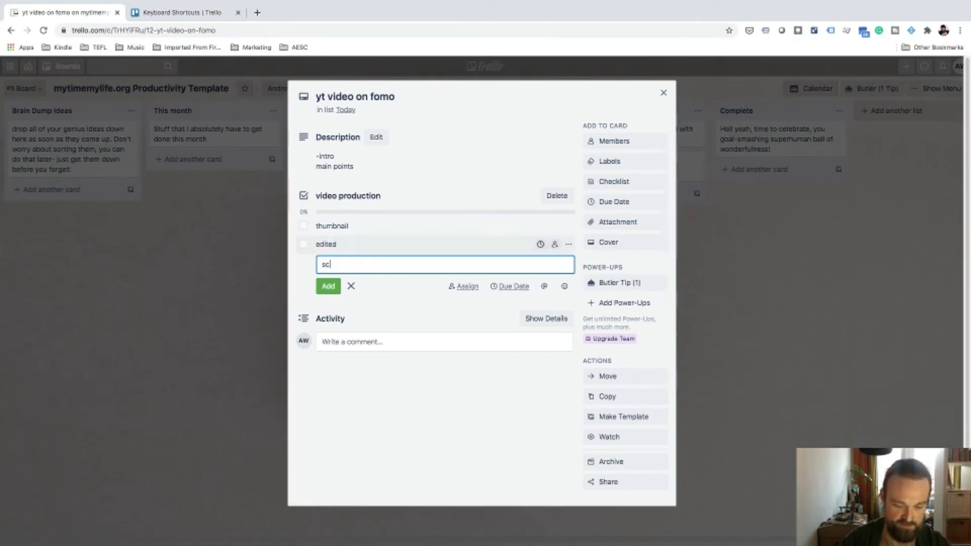
pyautogui.write('ripted')
pyautogui.press('Return')
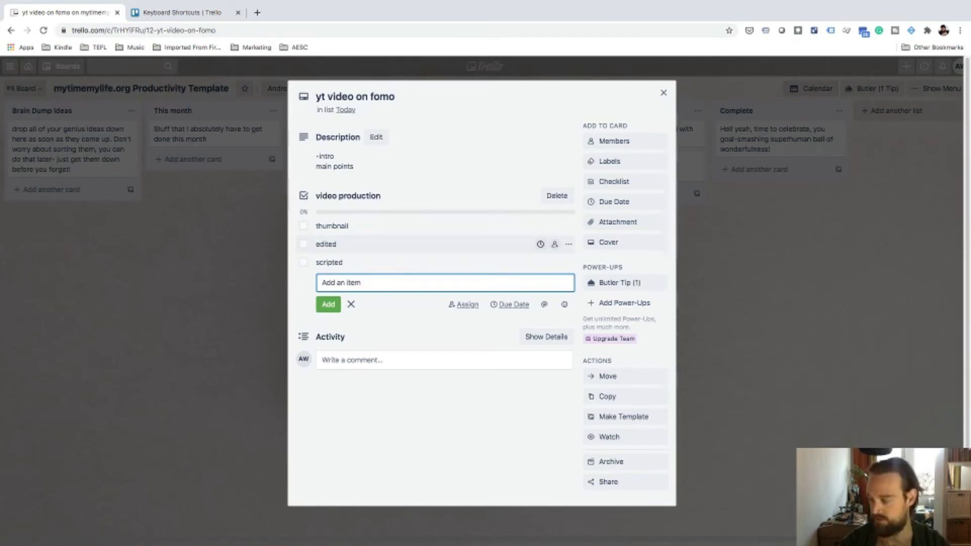
pyautogui.write('uplaod')
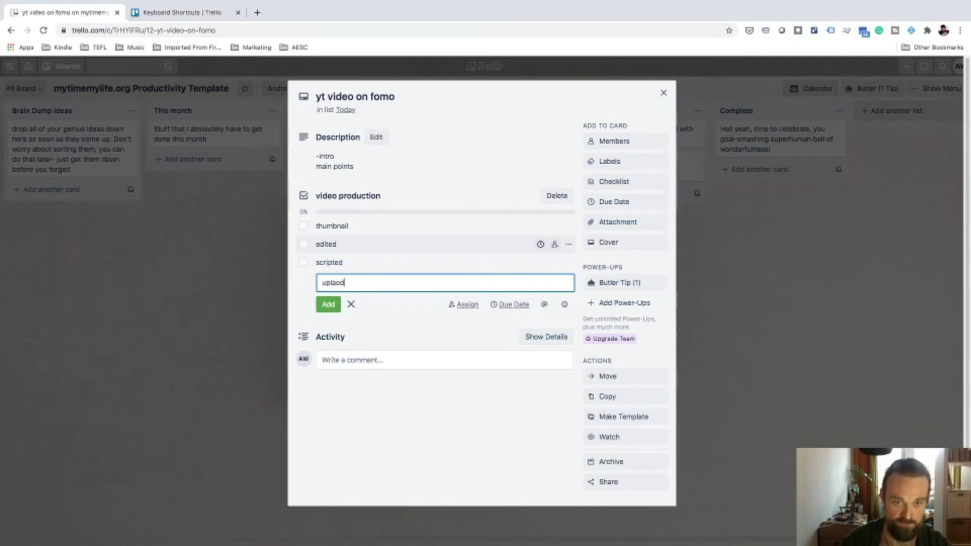
pyautogui.press('Return')
pyautogui.write('schedule')
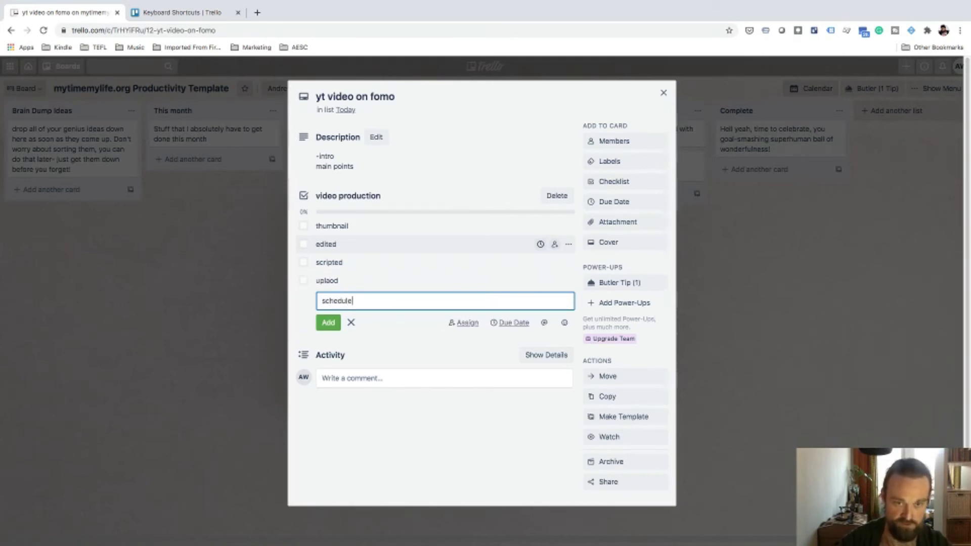
pyautogui.press('Return')
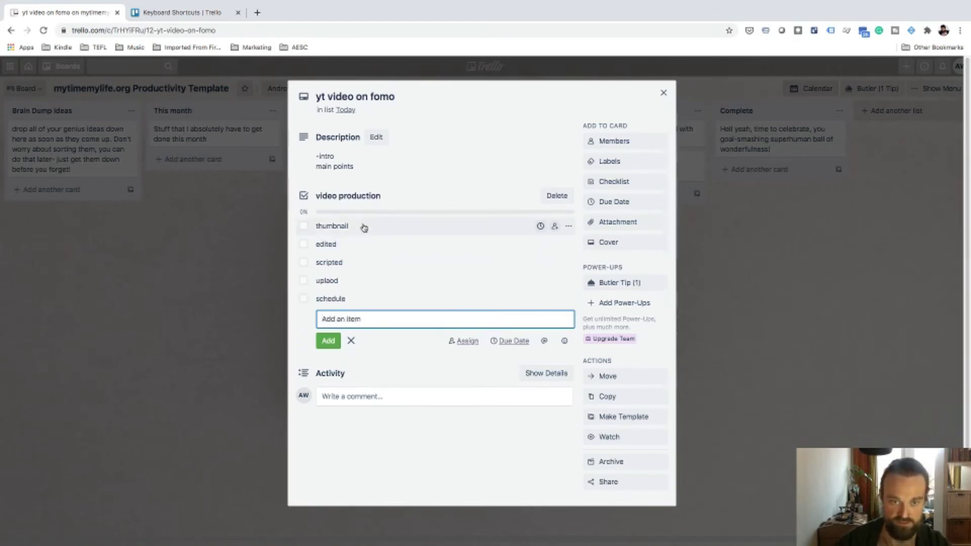
# - Correct the misspelled checklist item "uplaod" to "upload" and save it
pyautogui.click(329, 281)
pyautogui.click(350, 282)
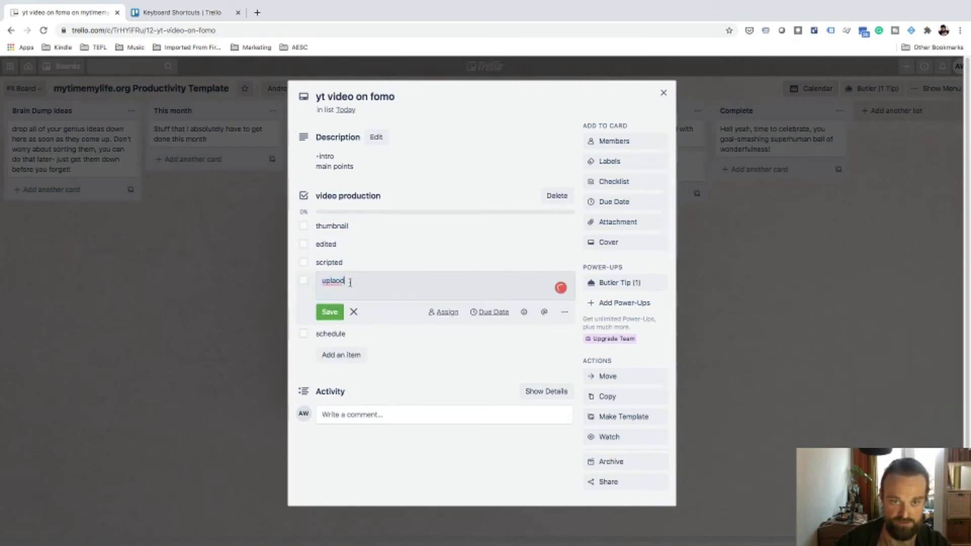
pyautogui.press('BackSpace')
pyautogui.press('BackSpace')
pyautogui.press('BackSpace')
pyautogui.write('oa')
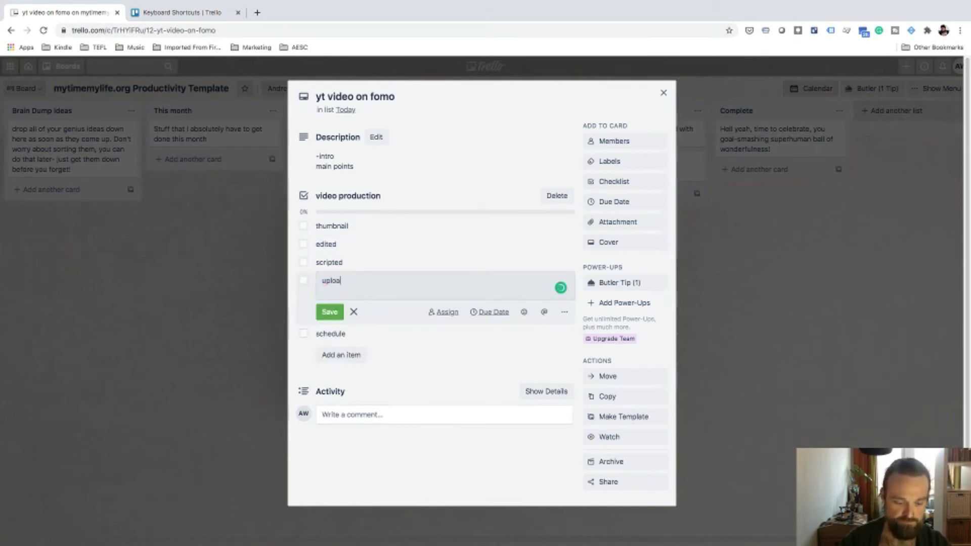
pyautogui.press('Return')
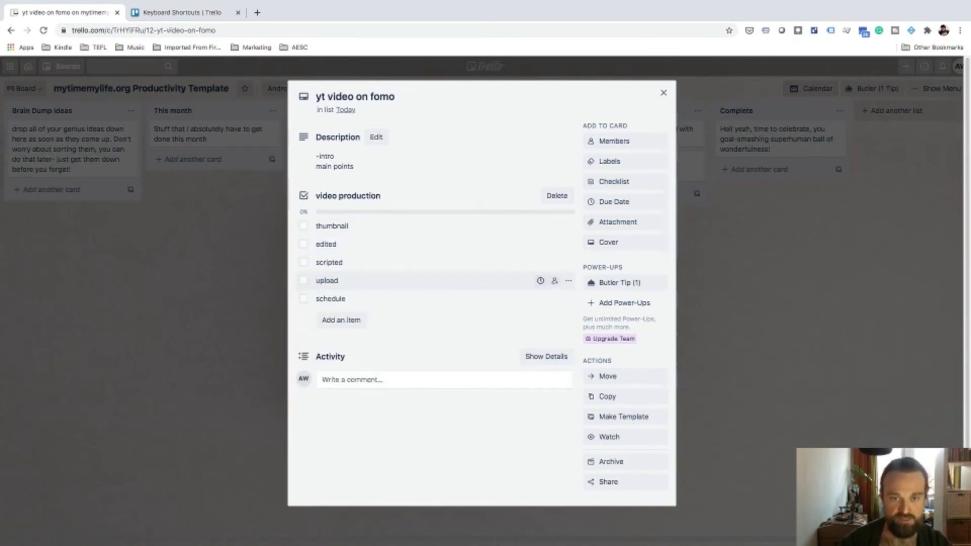
# - Add the items "tags" and "title" to the video production checklist
pyautogui.click(358, 302)
pyautogui.click(363, 300)
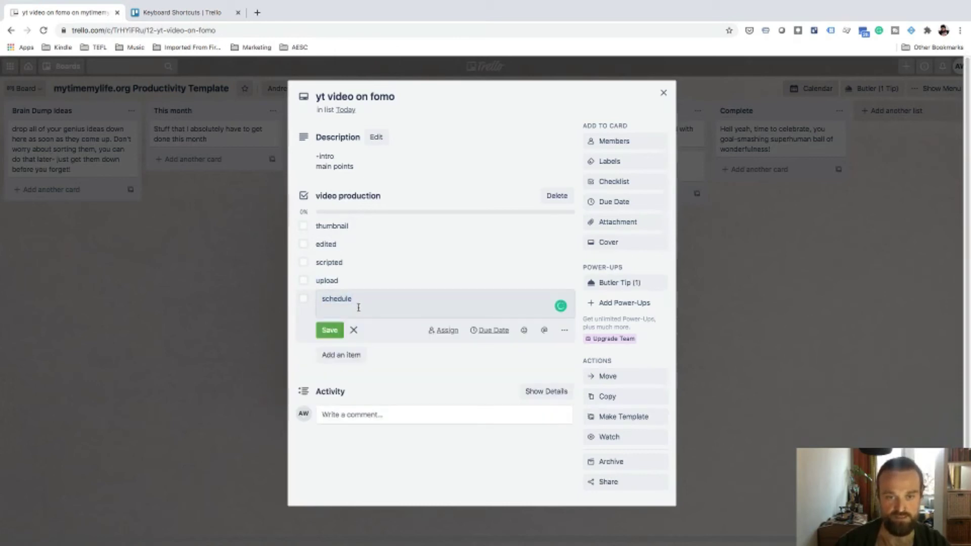
pyautogui.click(330, 332)
pyautogui.click(342, 321)
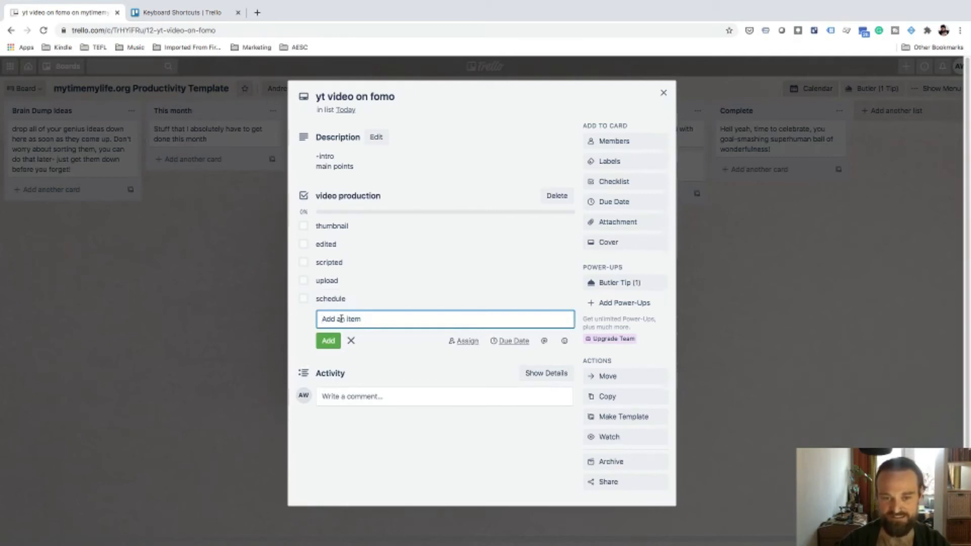
pyautogui.write('tags')
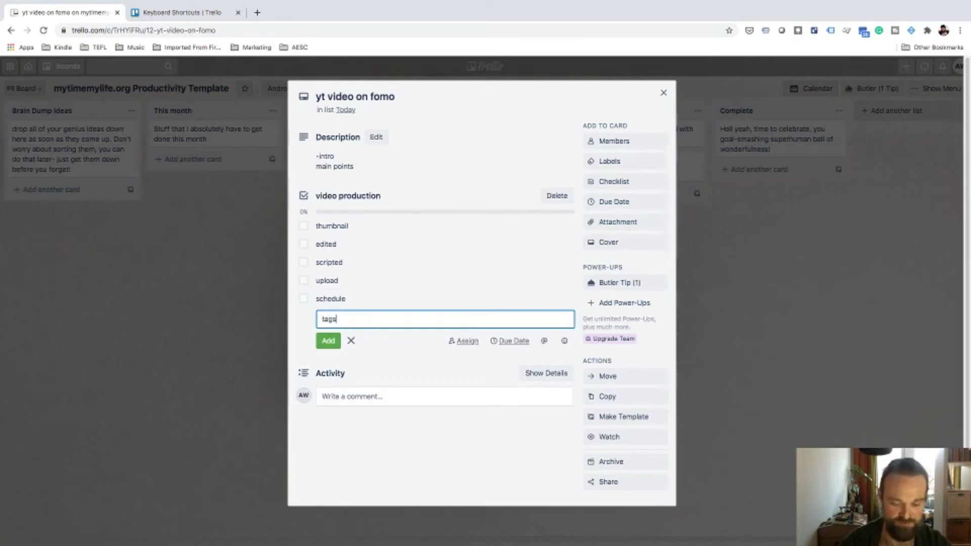
pyautogui.press('Return')
pyautogui.write('title')
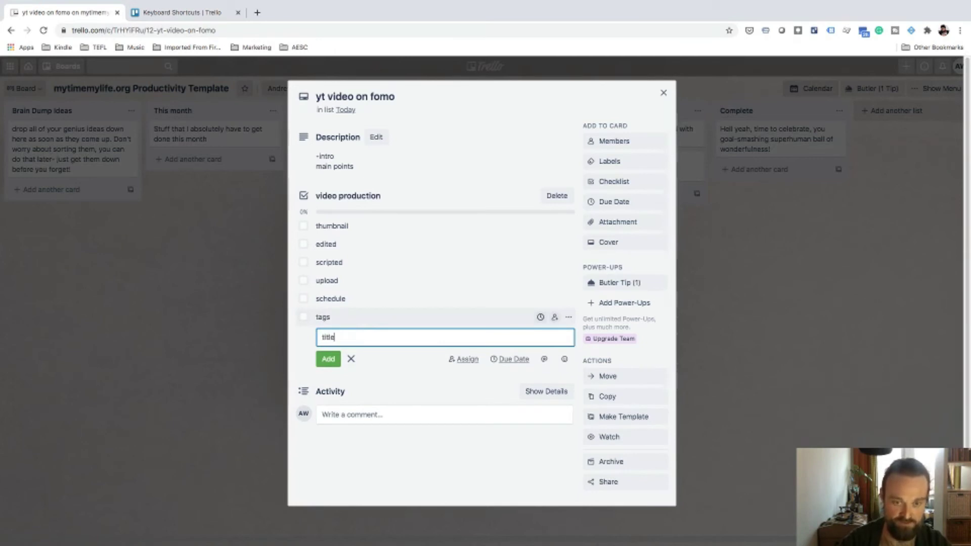
pyautogui.press('Return')
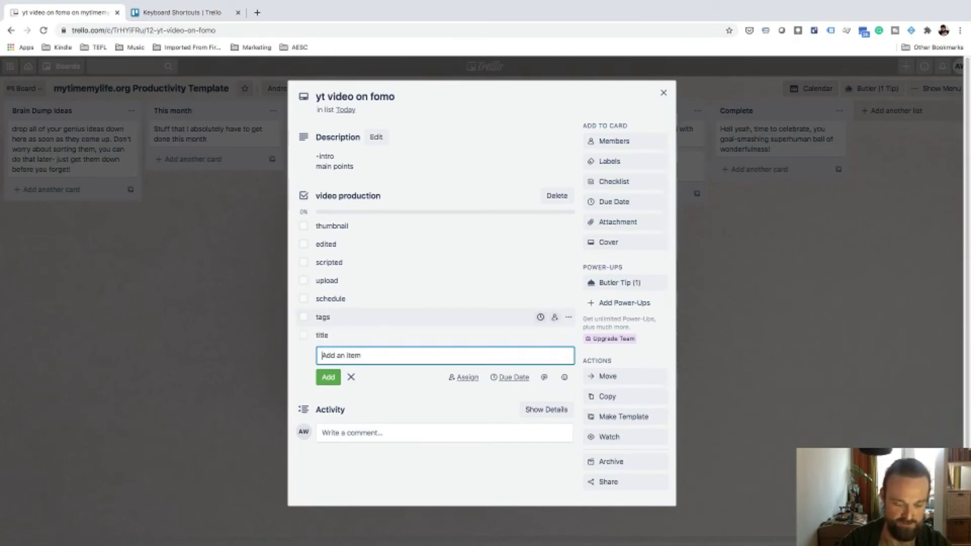
# - Add the item "research similar content" to the video production checklist
pyautogui.write('resear')
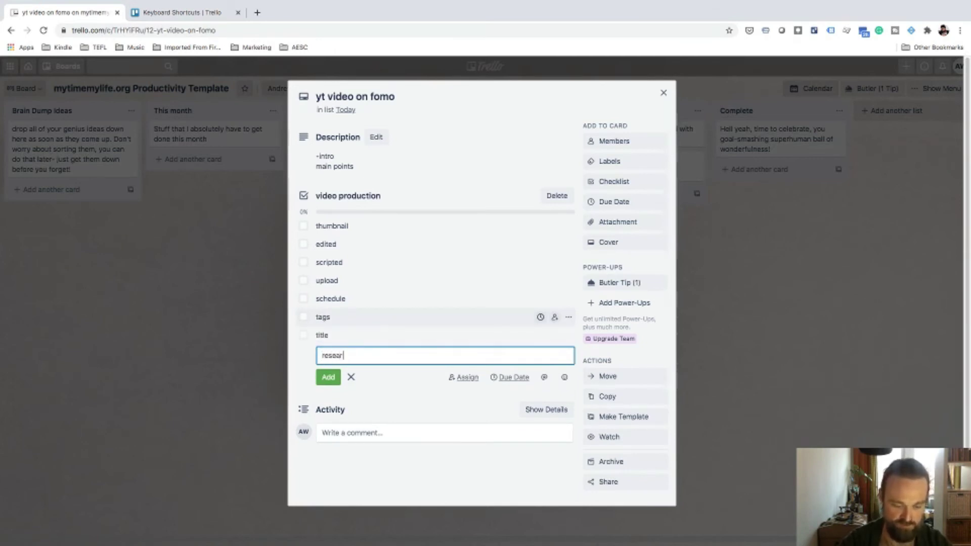
pyautogui.write('ch o')
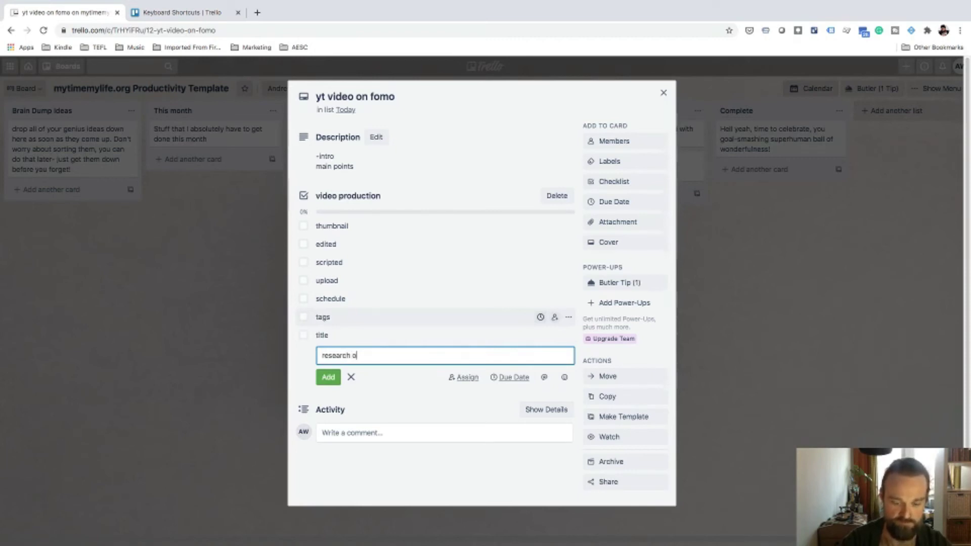
pyautogui.write('ther ')
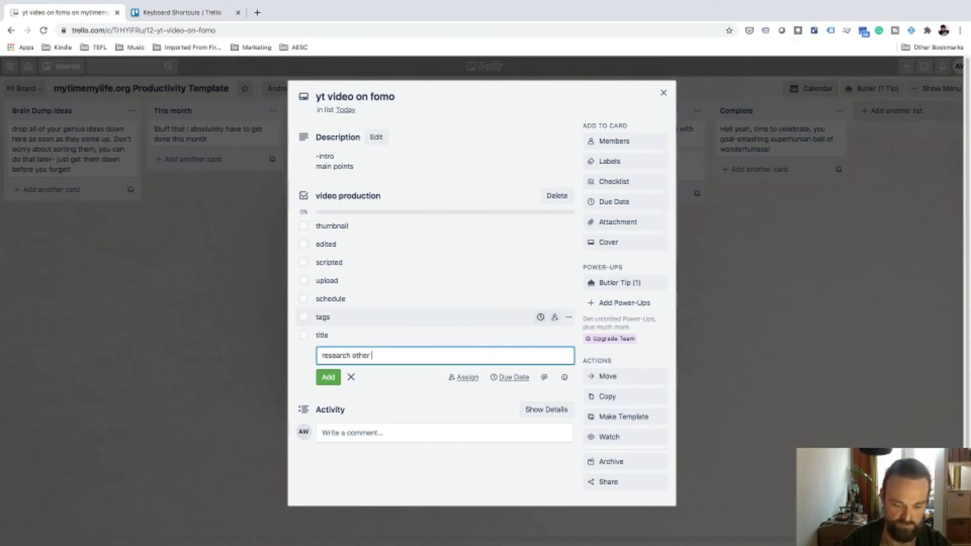
pyautogui.write('fomo')
pyautogui.press('BackSpace')
pyautogui.press('BackSpace')
pyautogui.press('BackSpace')
pyautogui.press('BackSpace')
pyautogui.press('BackSpace')
pyautogui.press('BackSpace')
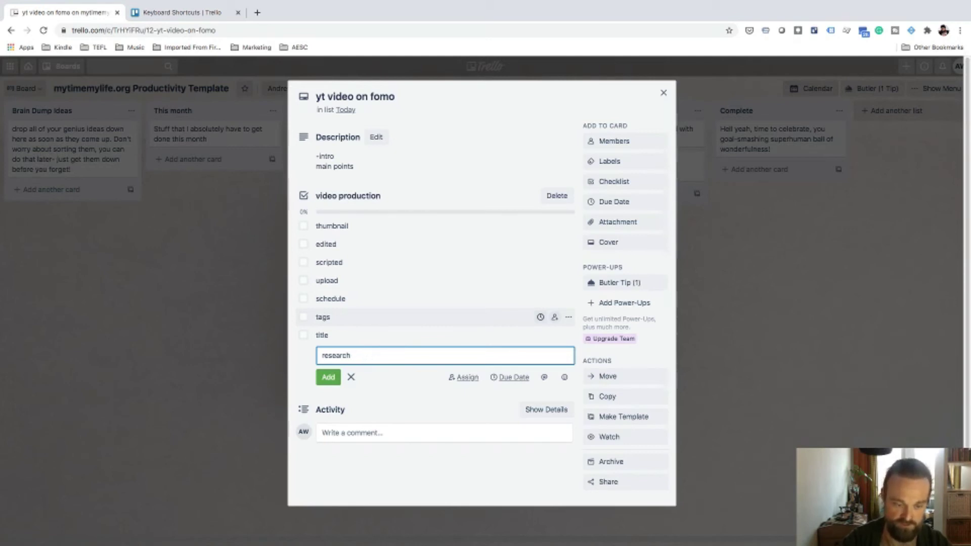
pyautogui.write('similar content')
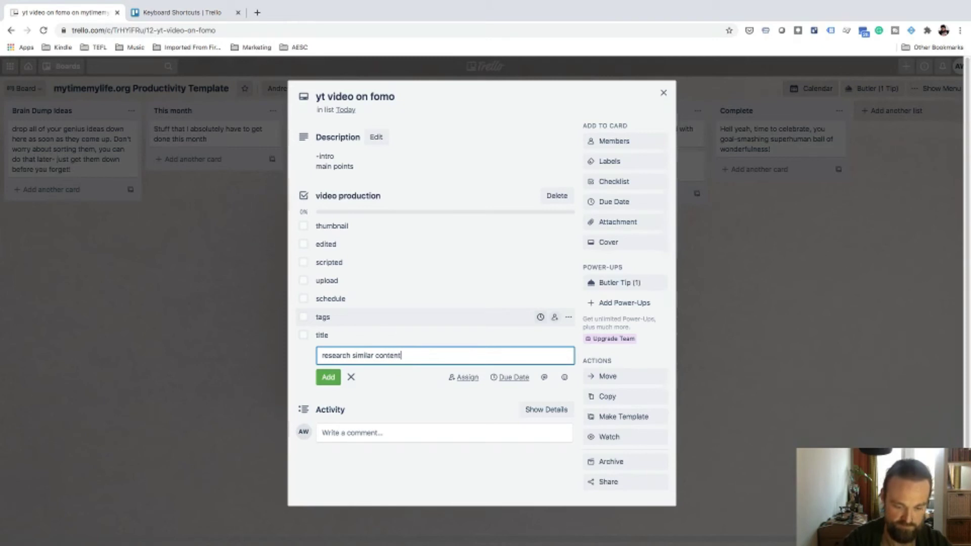
pyautogui.press('Return')
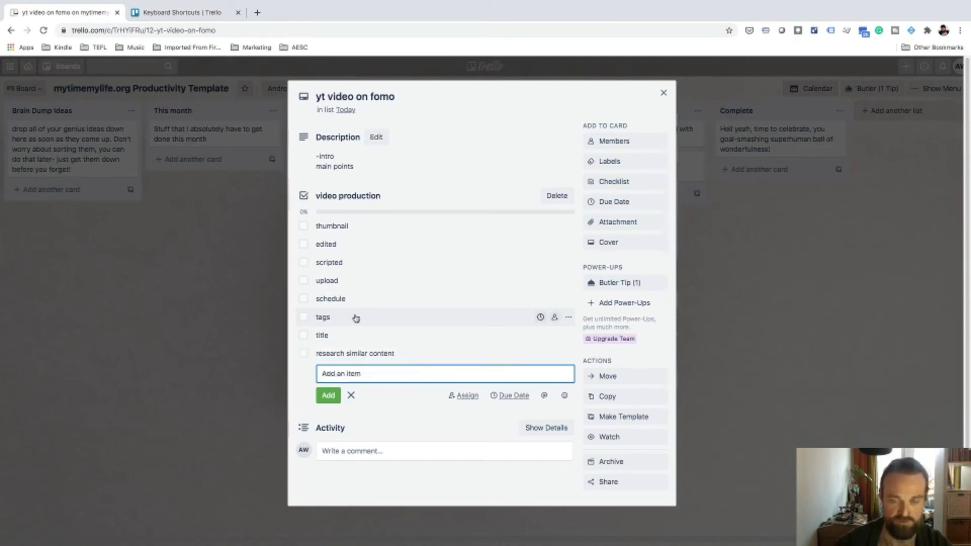
# - Reorder the video production checklist as research similar content, title, scripted, edited, thumbnail, upload, schedule, tags
pyautogui.moveTo(348, 353); pyautogui.dragTo(368, 230)
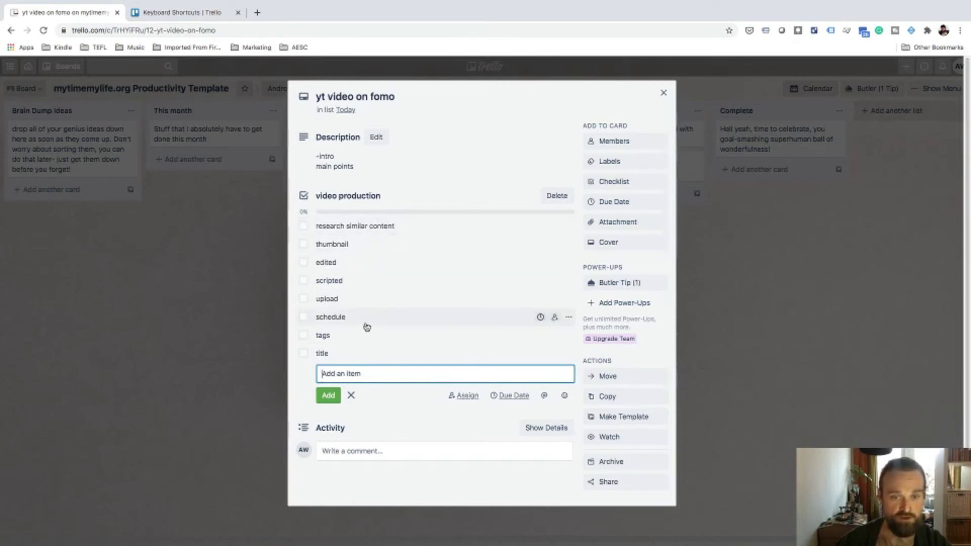
pyautogui.moveTo(330, 289); pyautogui.dragTo(336, 264)
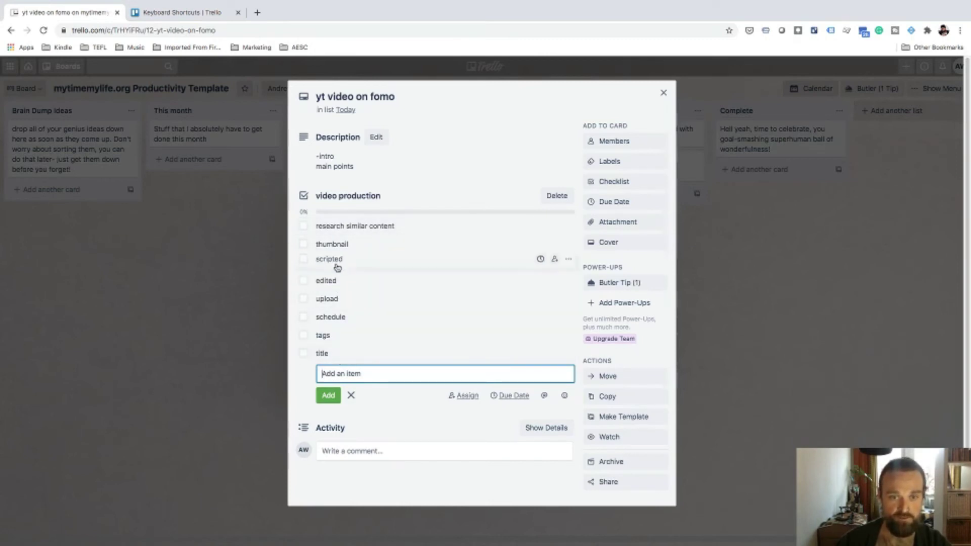
pyautogui.moveTo(332, 356); pyautogui.dragTo(340, 303)
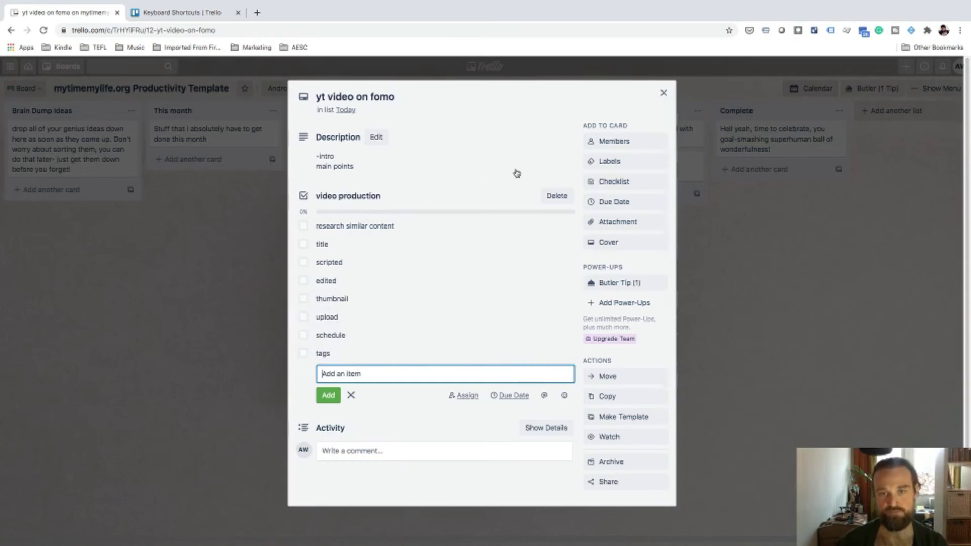
pyautogui.click(415, 412)
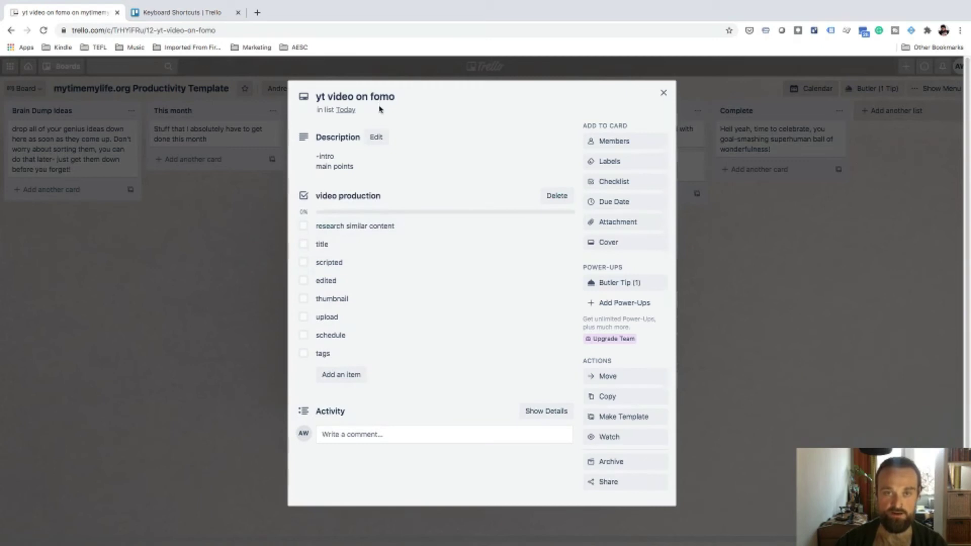
# - Turn the "yt video on fomo" card into a template and close the card
pyautogui.click(630, 417)
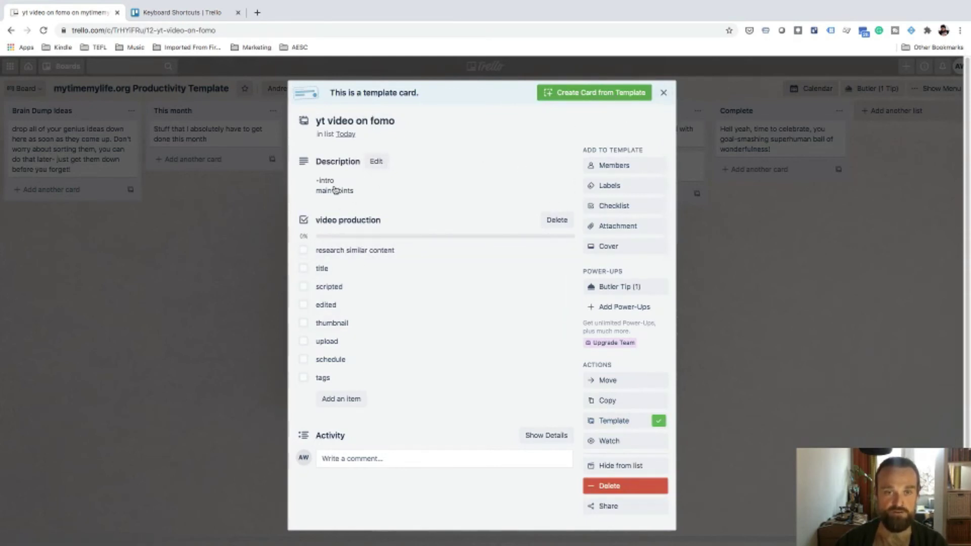
pyautogui.click(663, 93)
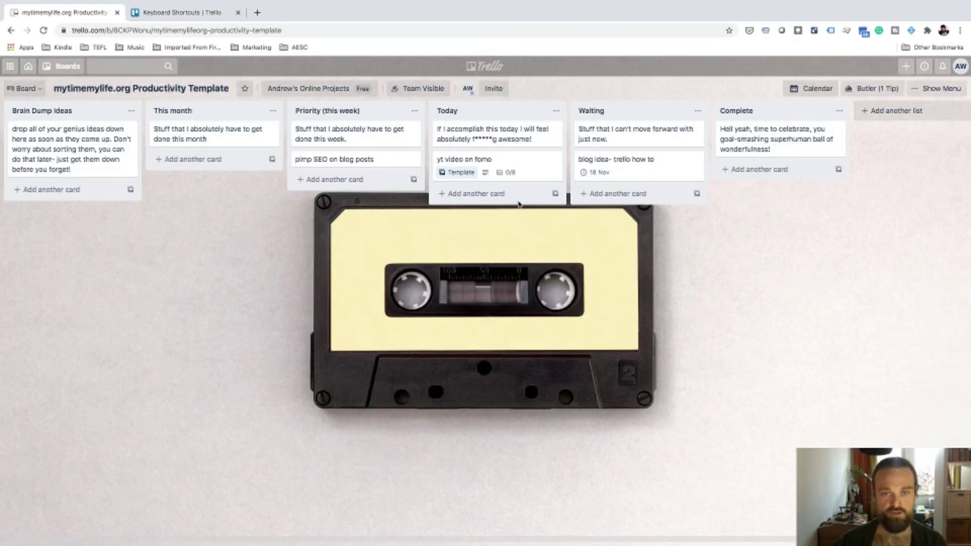
# - Create a card titled "yt video on assertiveness" from the "yt video on fomo" template in the Today list, keeping its checklist
pyautogui.click(459, 175)
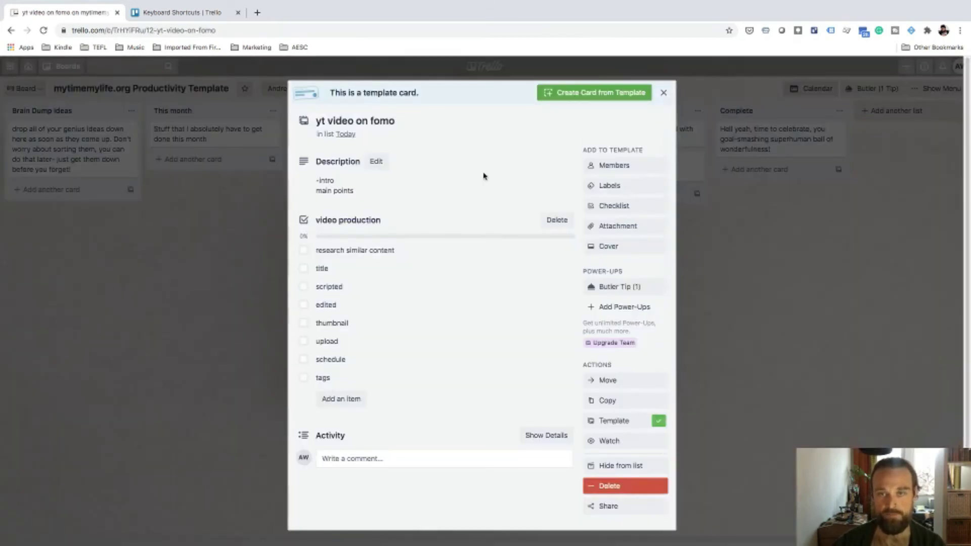
pyautogui.click(589, 95)
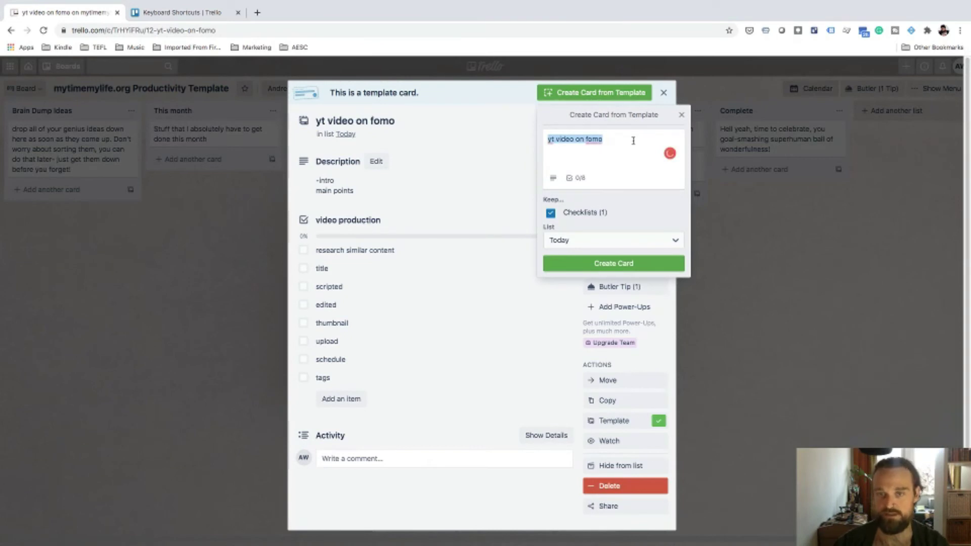
pyautogui.click(607, 139)
pyautogui.press('BackSpace')
pyautogui.press('BackSpace')
pyautogui.press('BackSpace')
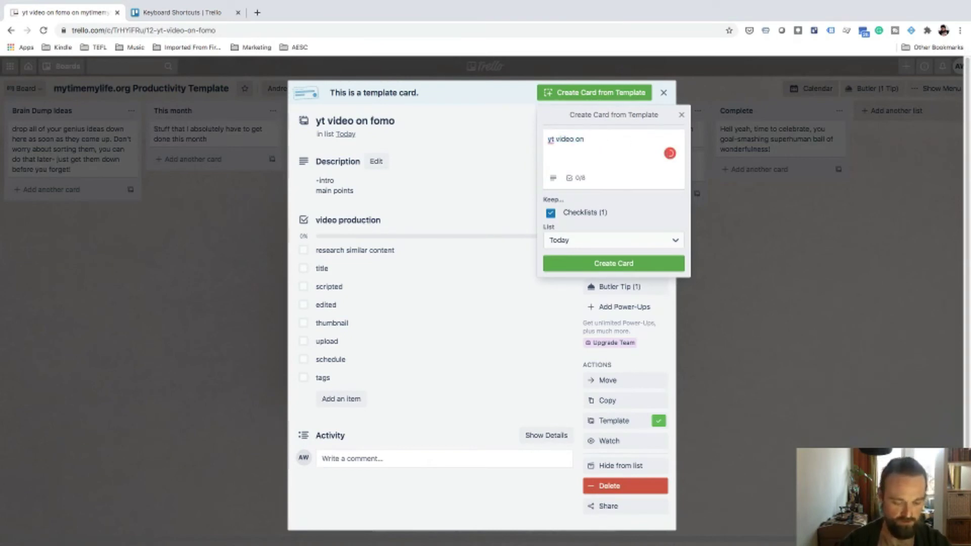
pyautogui.write('assert')
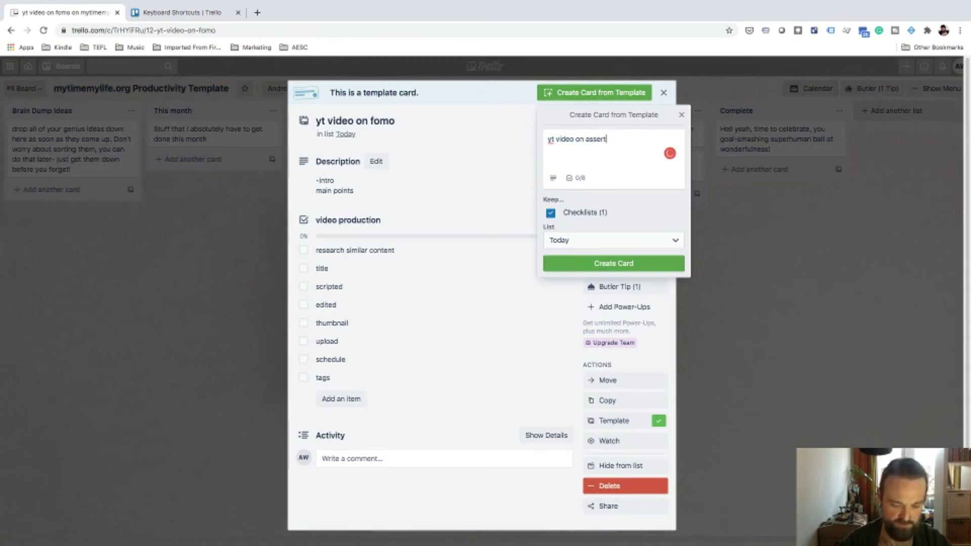
pyautogui.write('ivenes')
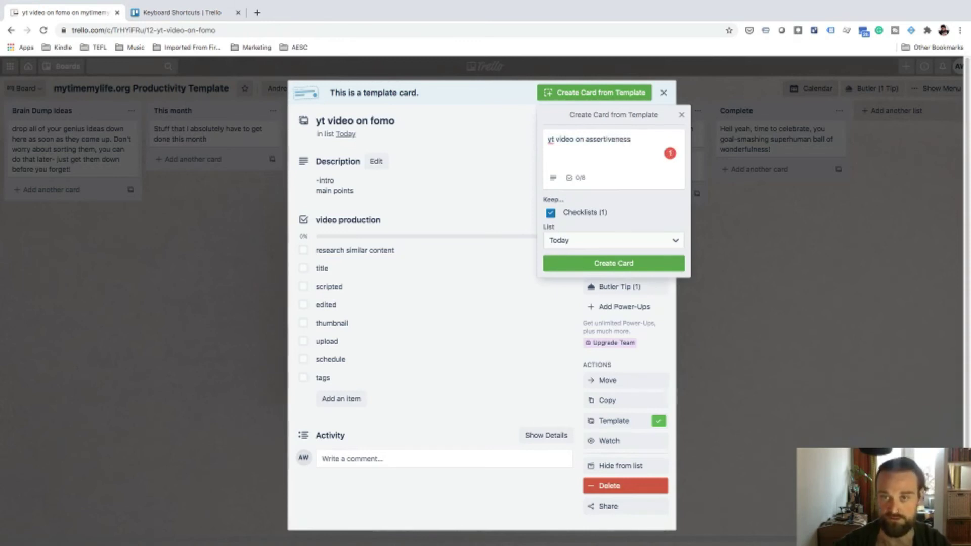
pyautogui.write('s')
pyautogui.click(621, 263)
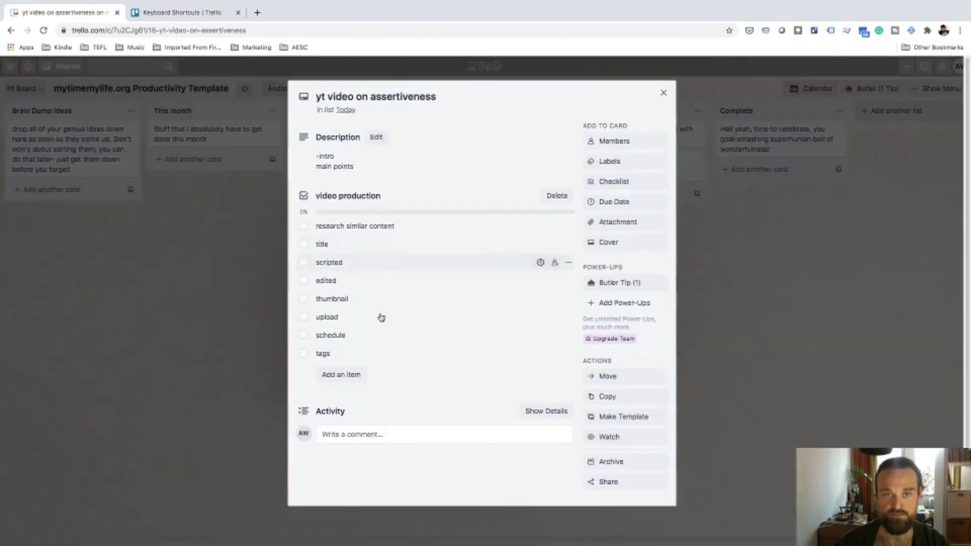
# - Mark title, scripted, thumbnail, upload, schedule and tags as complete in the assertiveness card's checklist and close the card
pyautogui.click(341, 169)
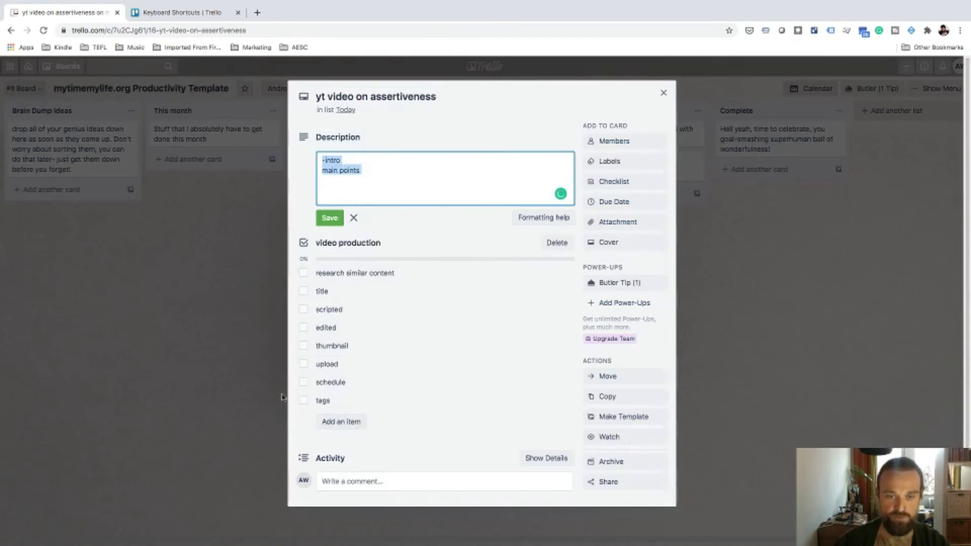
pyautogui.click(303, 400)
pyautogui.click(304, 335)
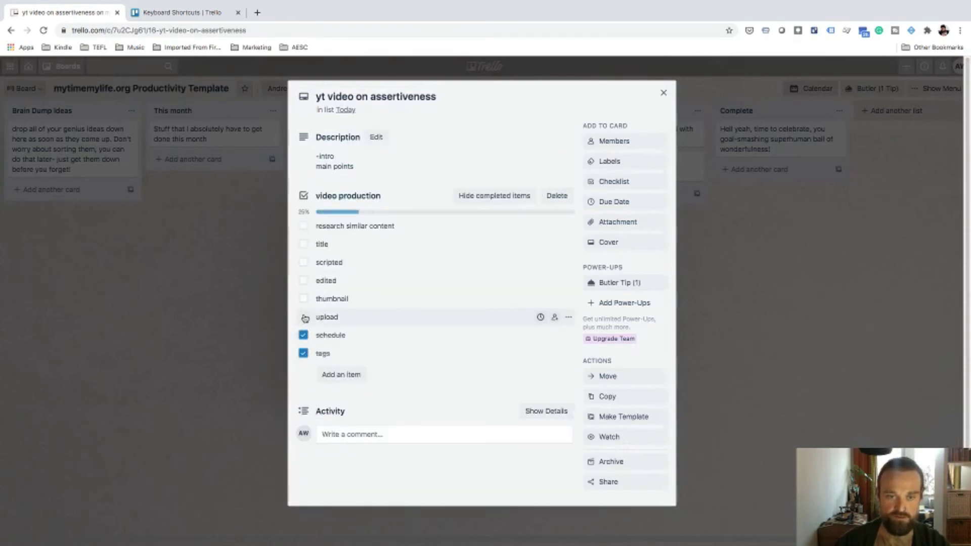
pyautogui.click(303, 317)
pyautogui.click(304, 262)
pyautogui.click(303, 243)
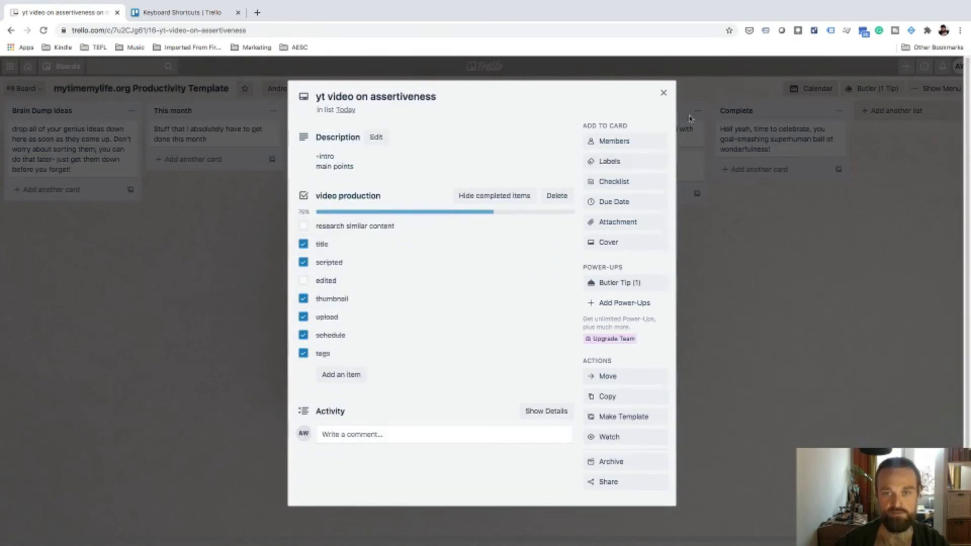
pyautogui.click(663, 93)
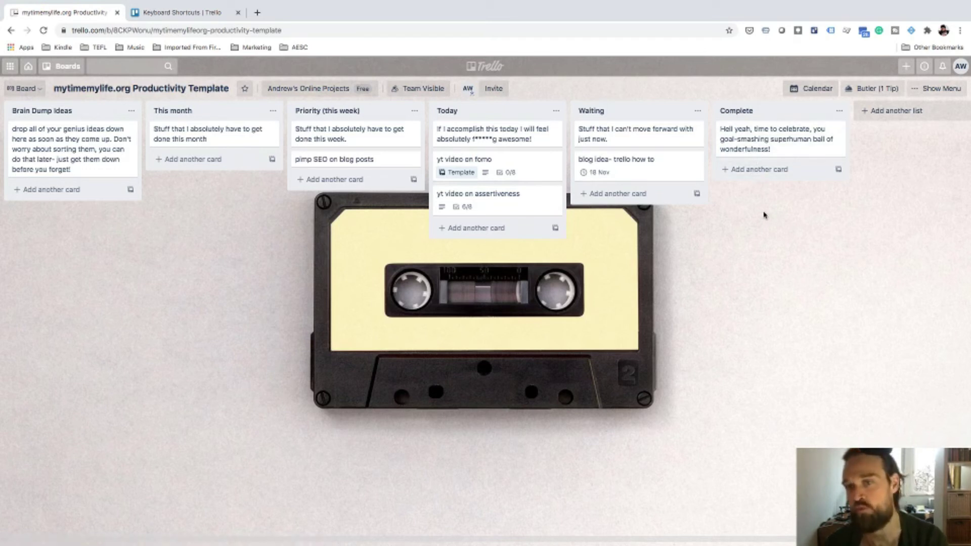
# - Move the "yt video on assertiveness" card from Today to the Complete list and archive it
pyautogui.moveTo(495, 205); pyautogui.dragTo(756, 175)
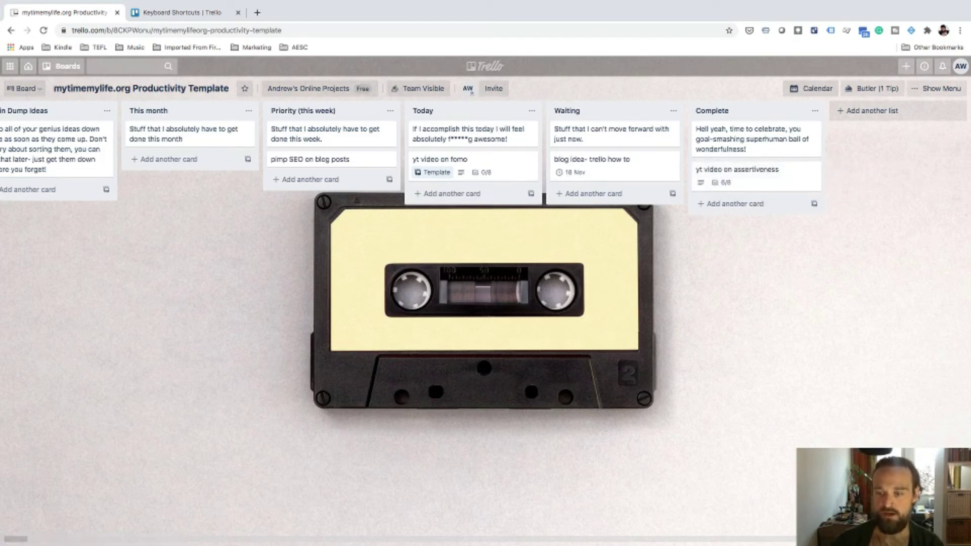
pyautogui.click(17, 540)
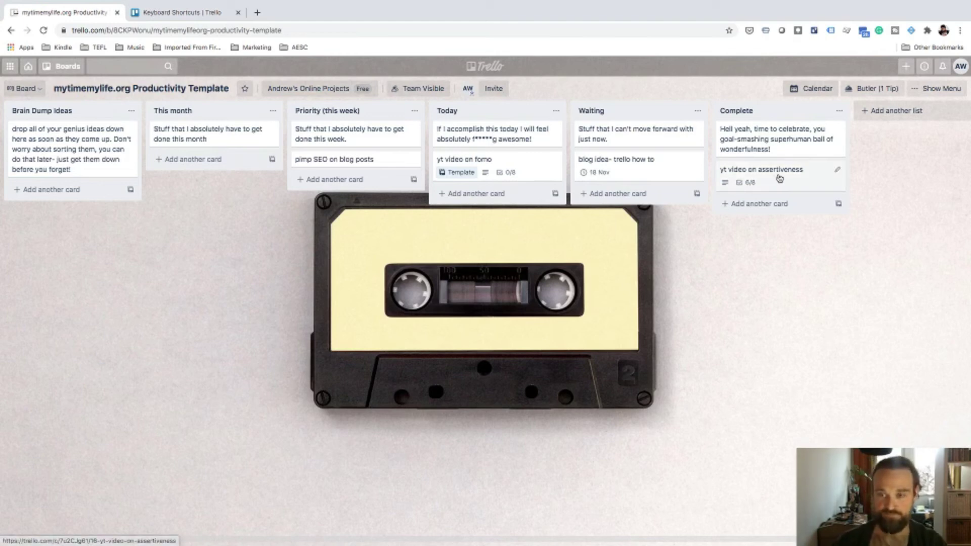
pyautogui.click(837, 170)
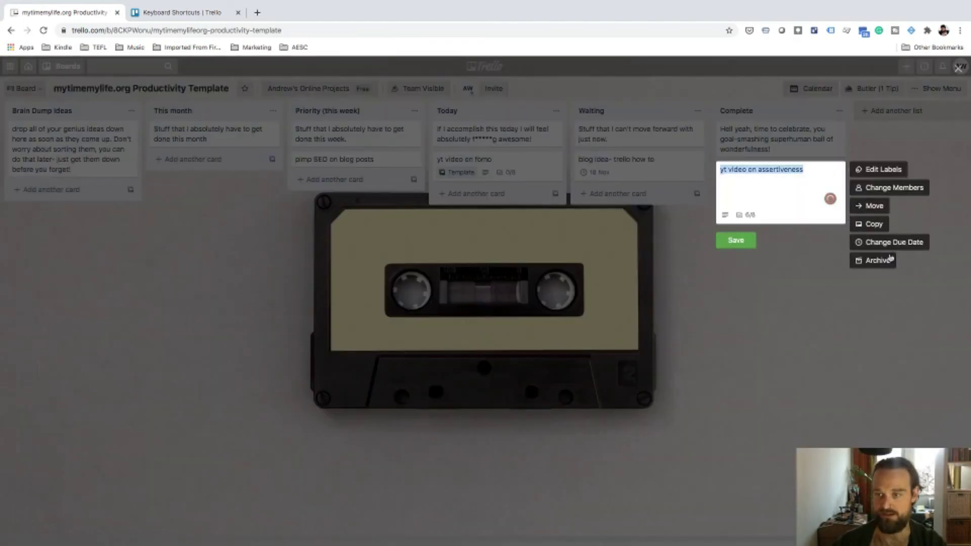
pyautogui.click(873, 261)
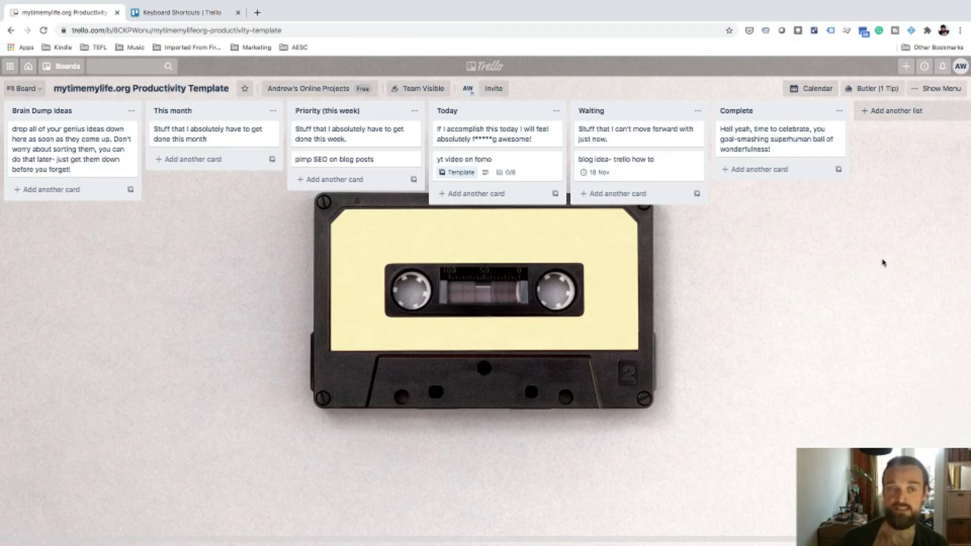
# - Add a card titled "ideas" to the Brain Dump Ideas list
pyautogui.click(41, 190)
pyautogui.write('ideas')
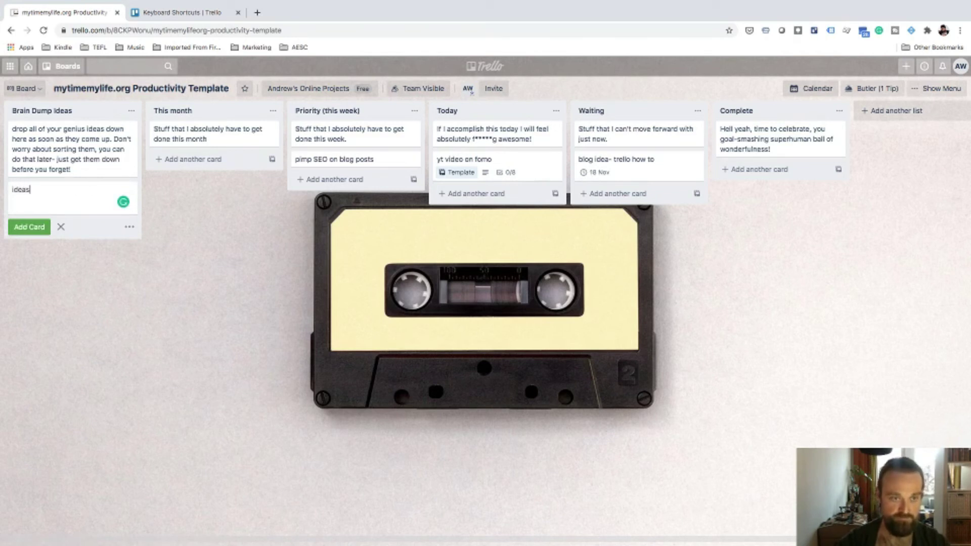
pyautogui.press('Return')
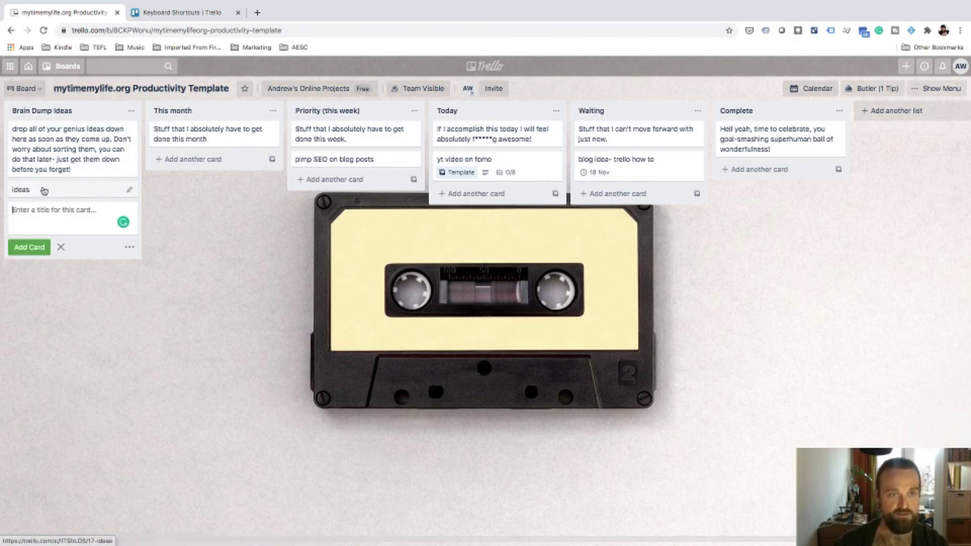
# - Move the "ideas" card to Priority (this week) and the "blog idea- trello how to" card from Waiting to Complete
pyautogui.moveTo(41, 190); pyautogui.dragTo(336, 187)
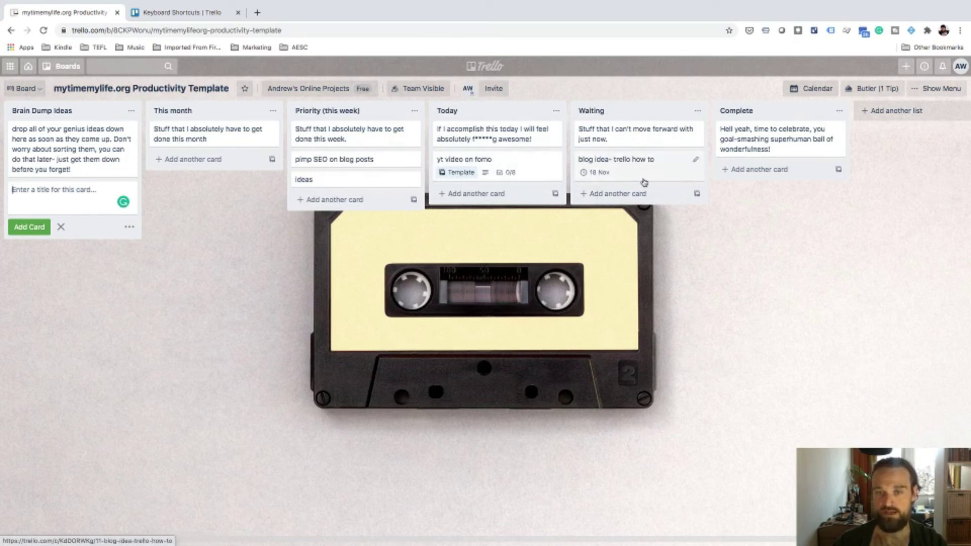
pyautogui.moveTo(623, 172); pyautogui.dragTo(767, 175)
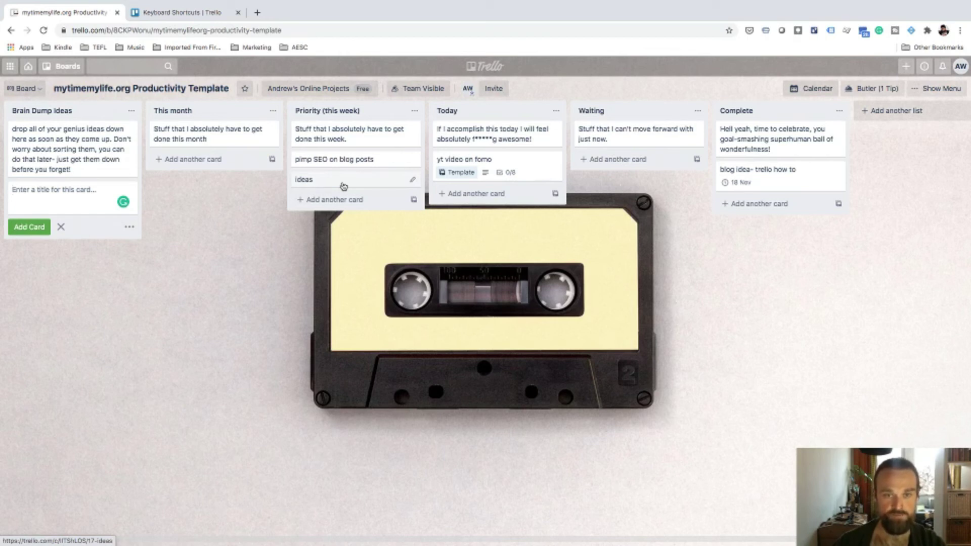
# - Close the new-card entry in Brain Dump Ideas and name the orange label "Project 3" through the "ideas" card's labels
pyautogui.write('i')
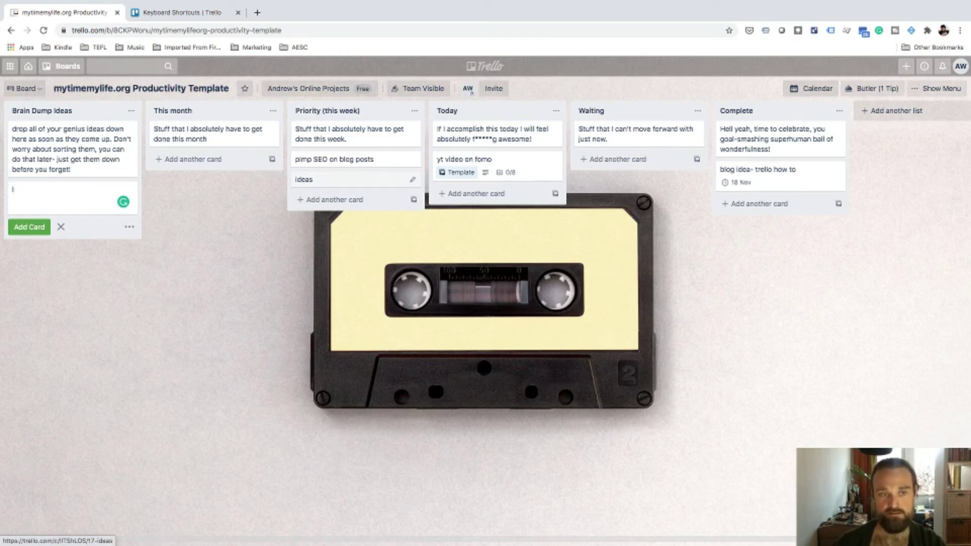
pyautogui.click(178, 238)
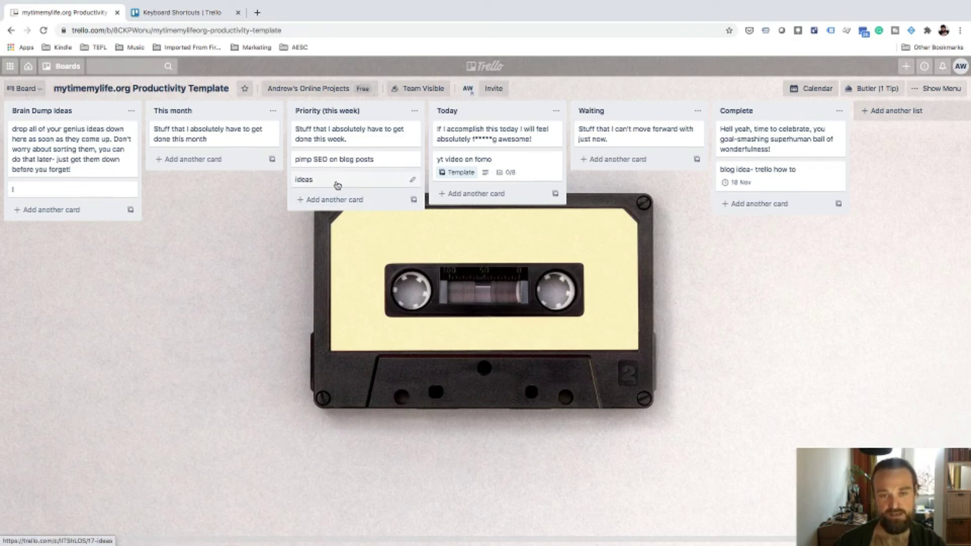
pyautogui.press('l')
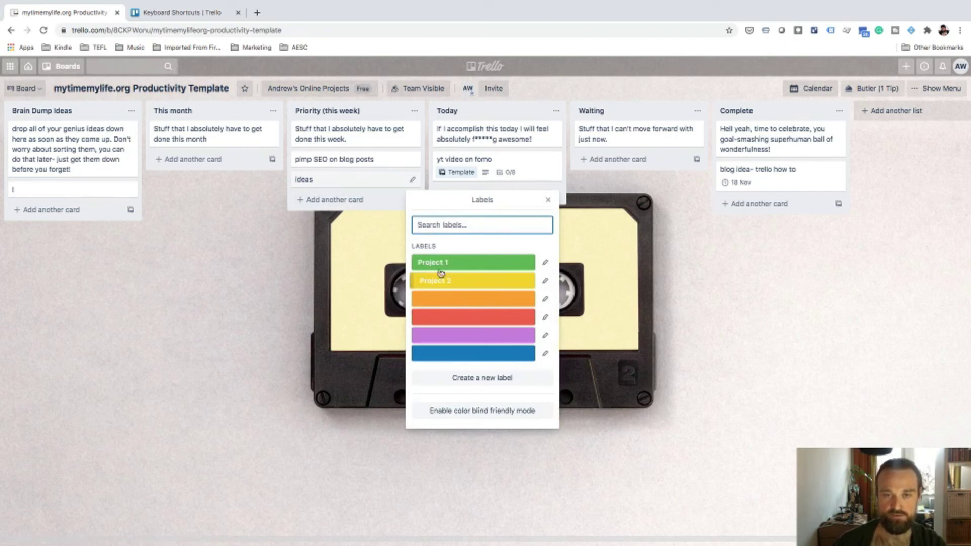
pyautogui.click(545, 298)
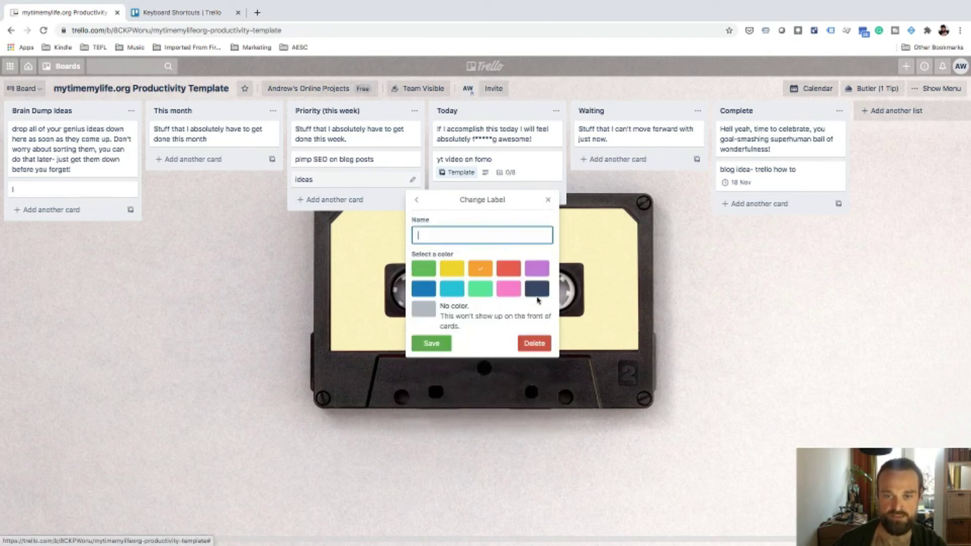
pyautogui.write('Pro')
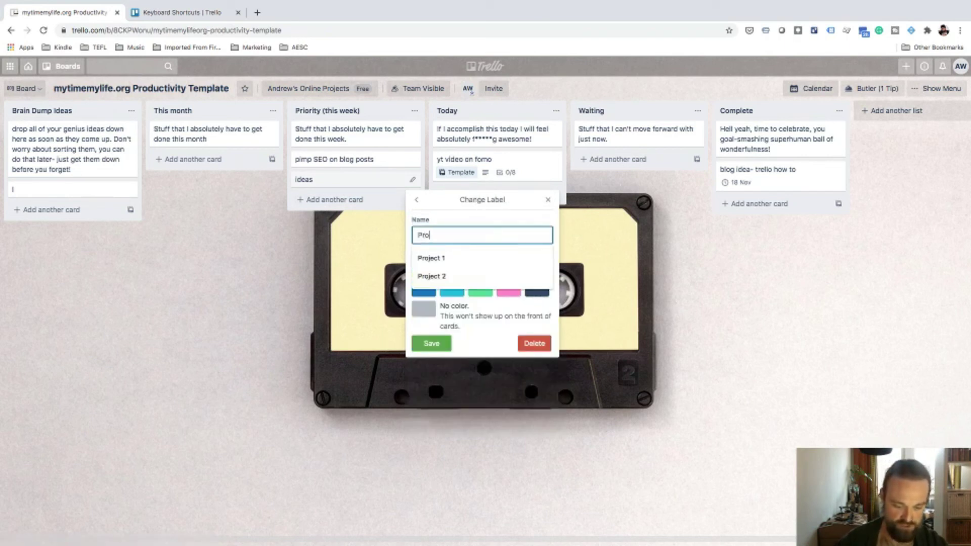
pyautogui.write('ject 3')
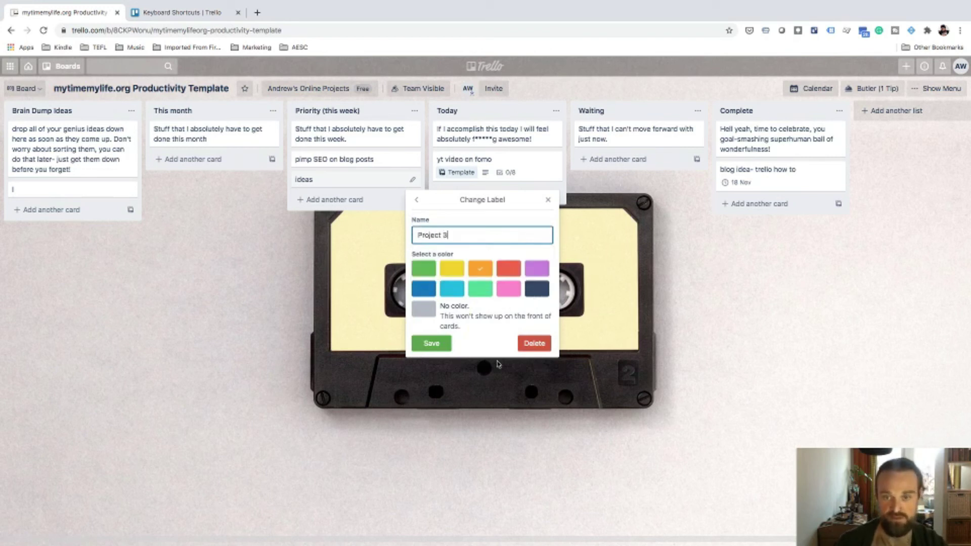
pyautogui.click(435, 348)
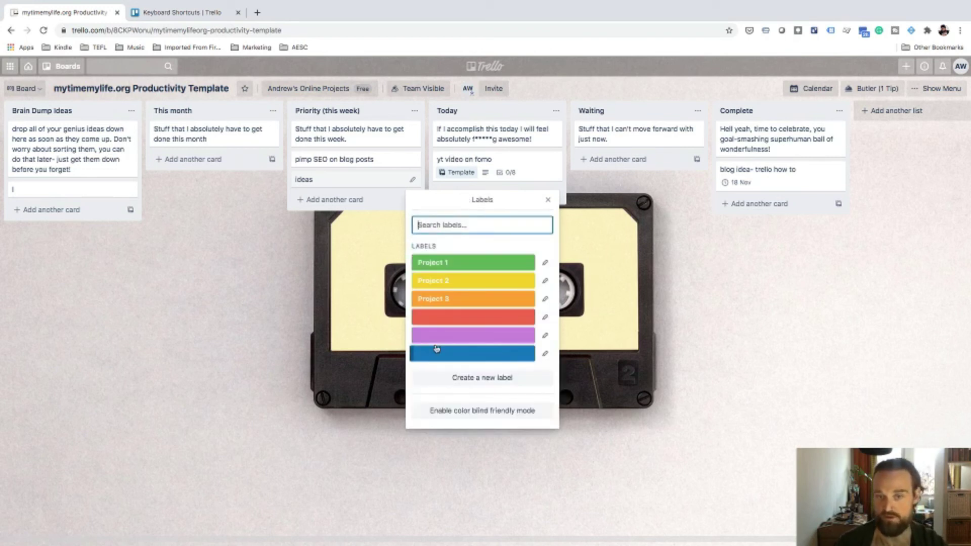
# - Name the red and purple labels with one team member's first name each and close the label list
pyautogui.click(544, 317)
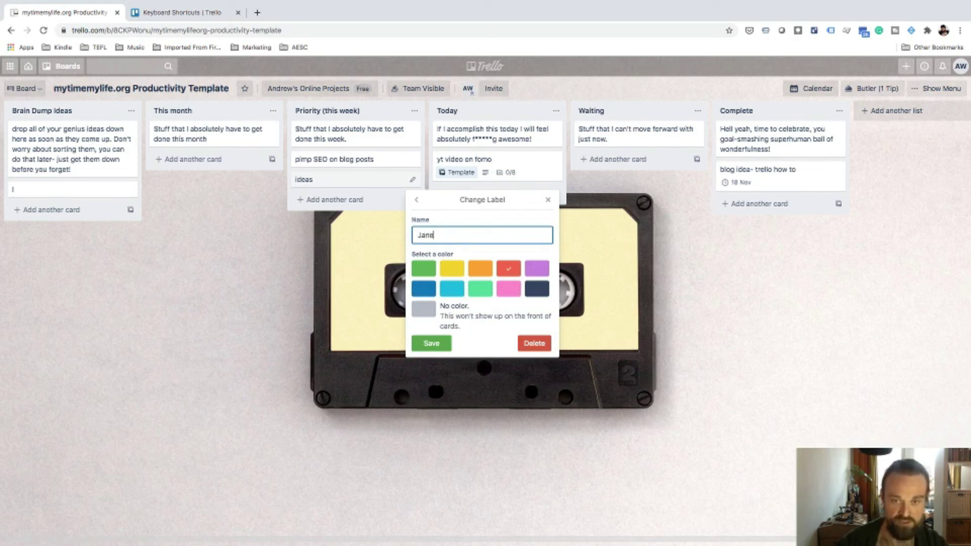
pyautogui.click(431, 343)
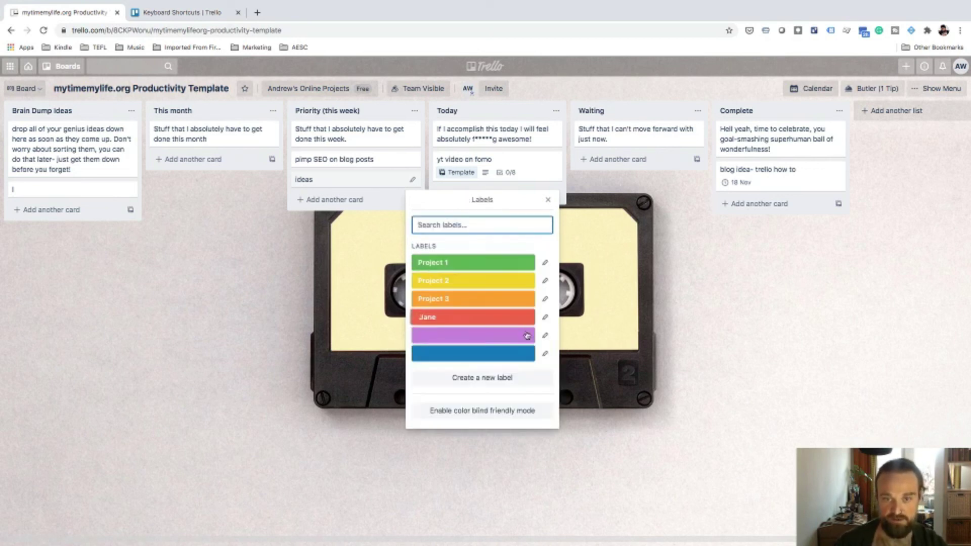
pyautogui.click(545, 337)
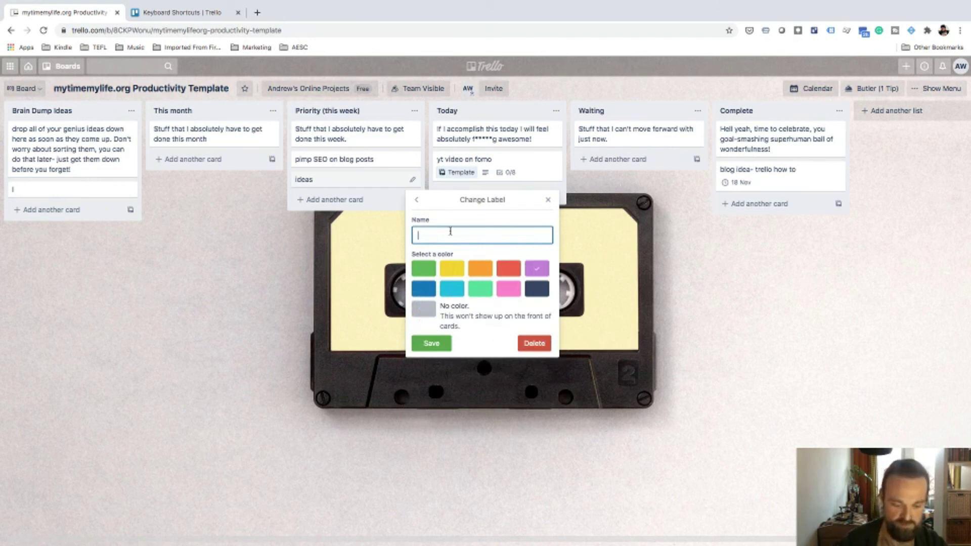
pyautogui.write('Alan')
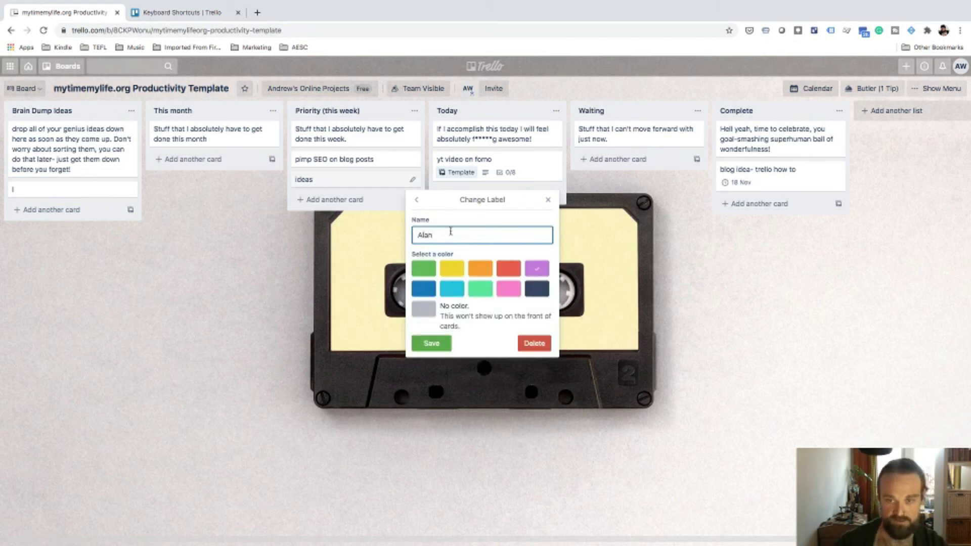
pyautogui.click(427, 346)
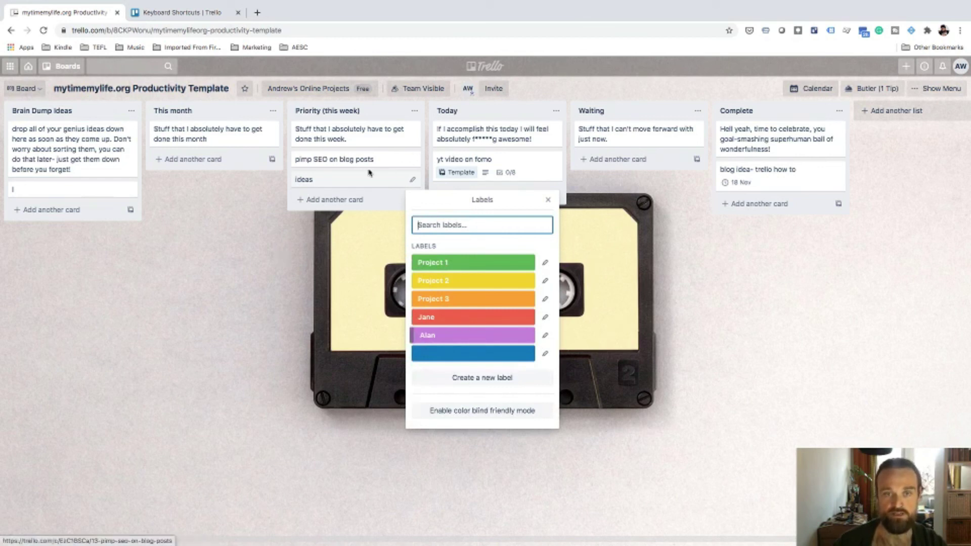
pyautogui.click(259, 235)
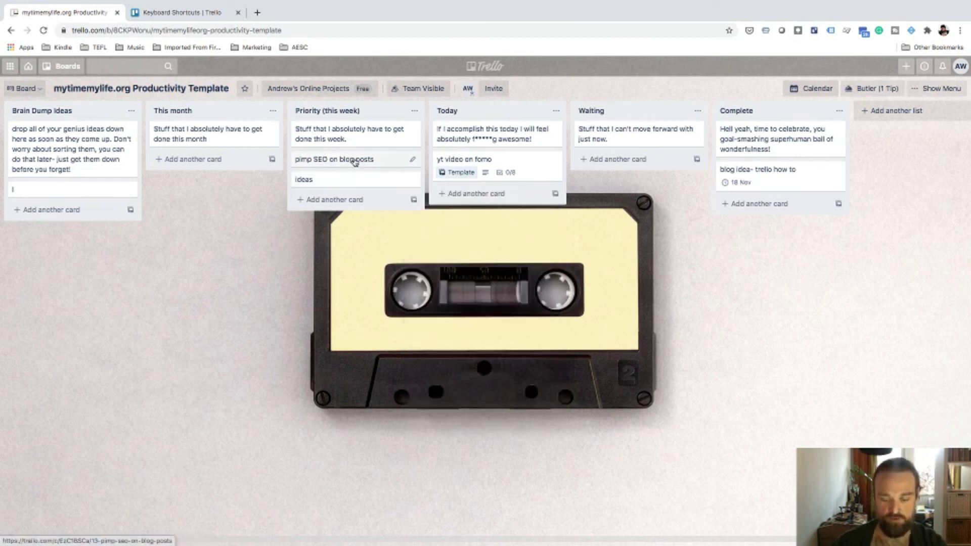
# - Apply the red team-member label to the "pimp SEO on blog posts" card in Priority (this week)
pyautogui.press('l')
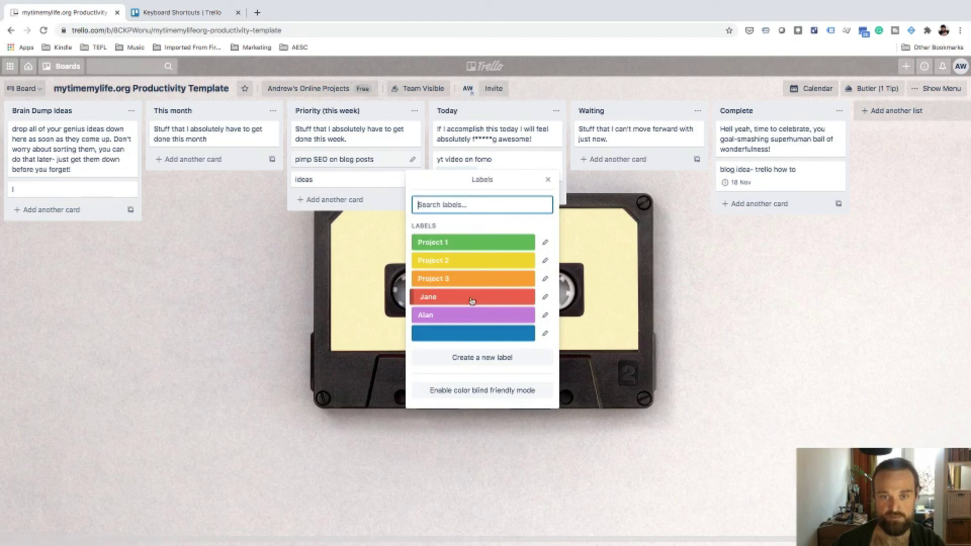
pyautogui.click(412, 297)
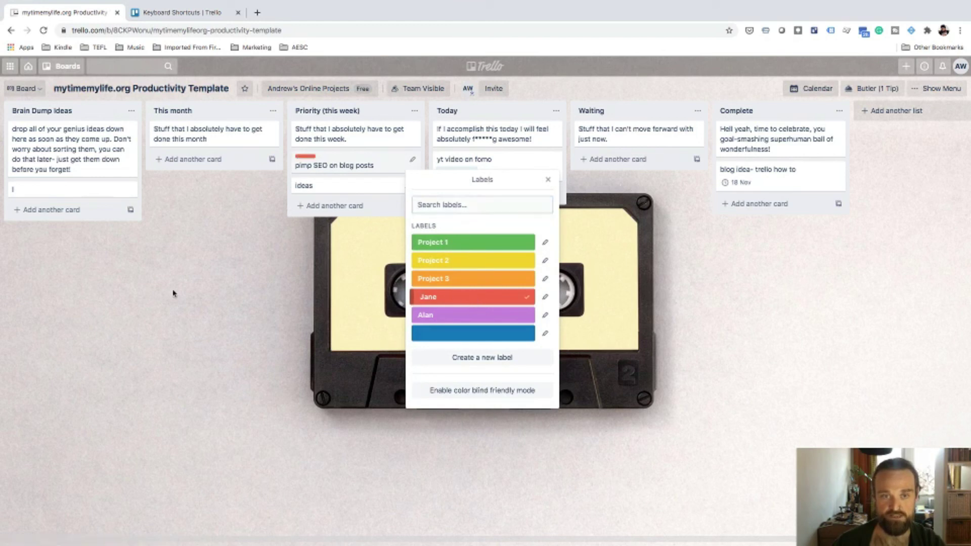
pyautogui.click(251, 304)
# - Apply the purple team-member label and the green "Project 1" label to the "yt video on fomo" card in Today
pyautogui.press('l')
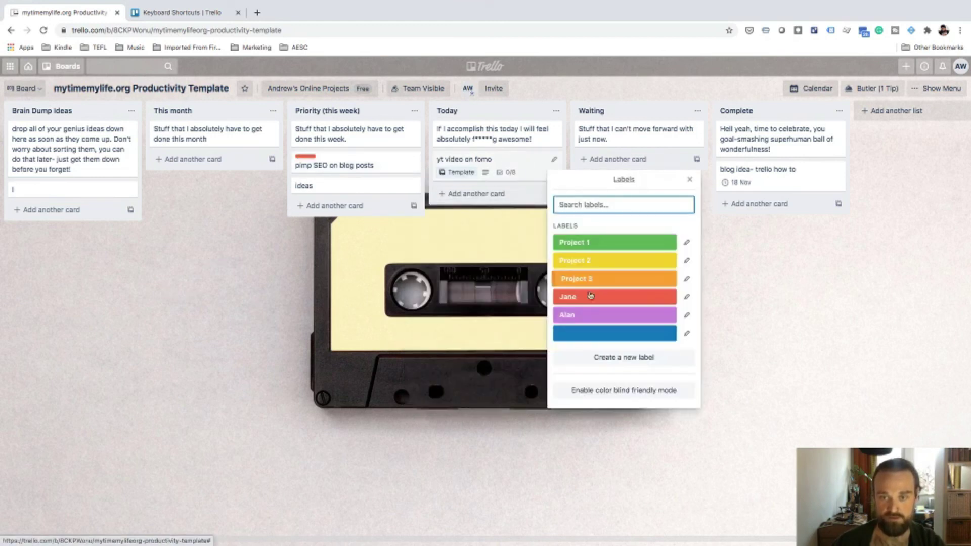
pyautogui.click(577, 316)
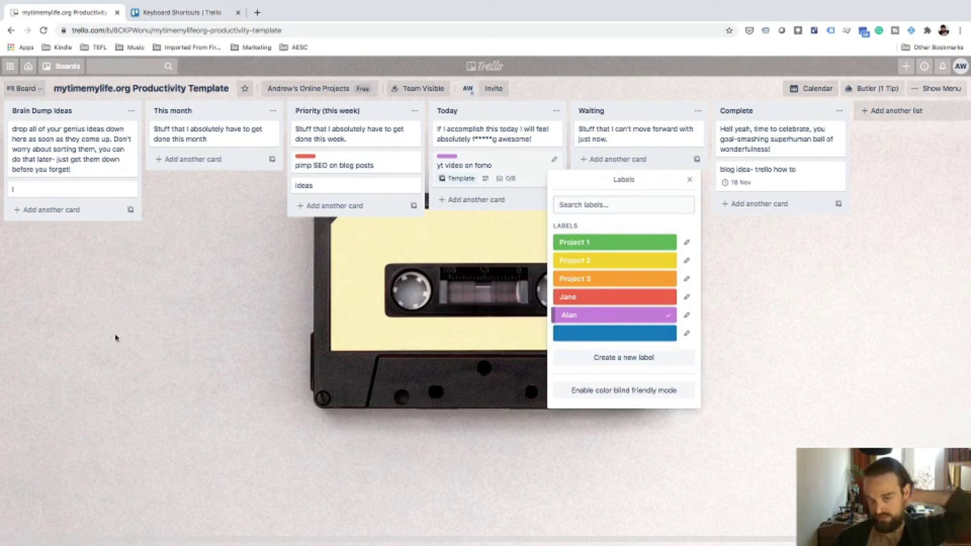
pyautogui.click(600, 244)
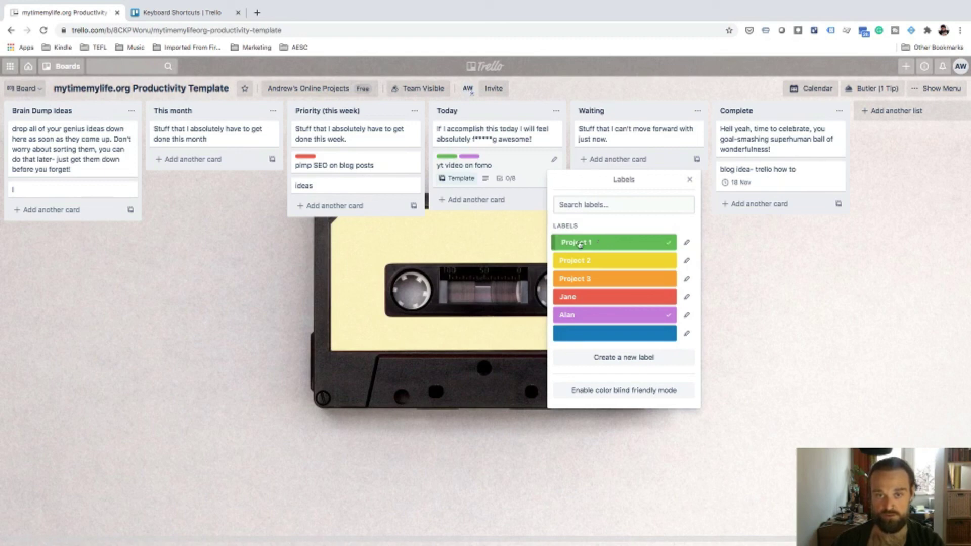
# - Add the yellow "Project 2" label to the "pimp SEO on blog posts" card and close its label list
pyautogui.click(360, 167)
pyautogui.click(360, 167)
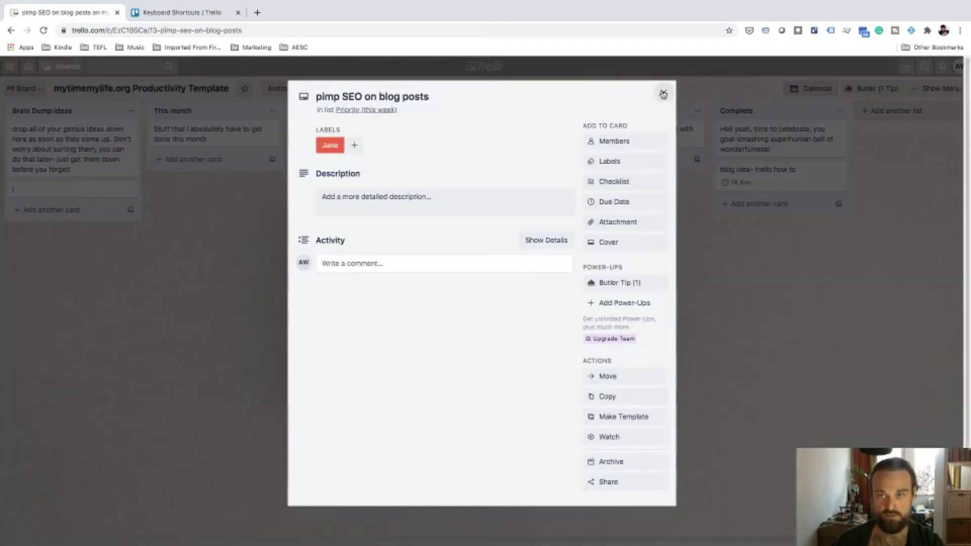
pyautogui.click(662, 94)
pyautogui.press('l')
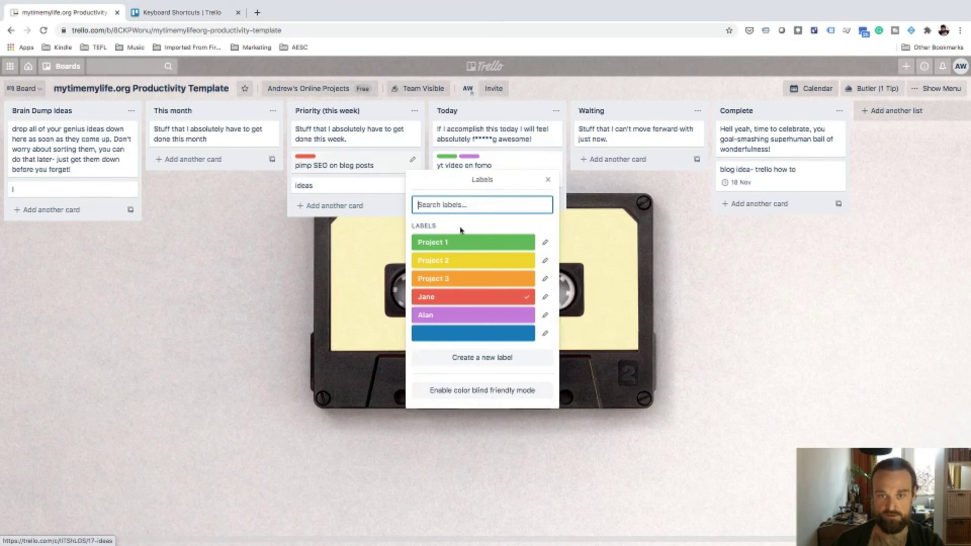
pyautogui.click(470, 261)
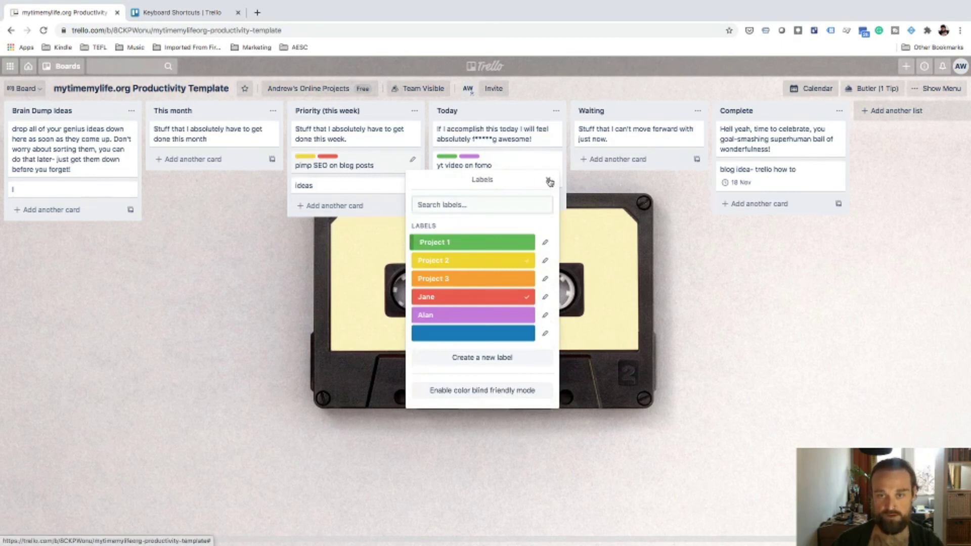
pyautogui.click(549, 181)
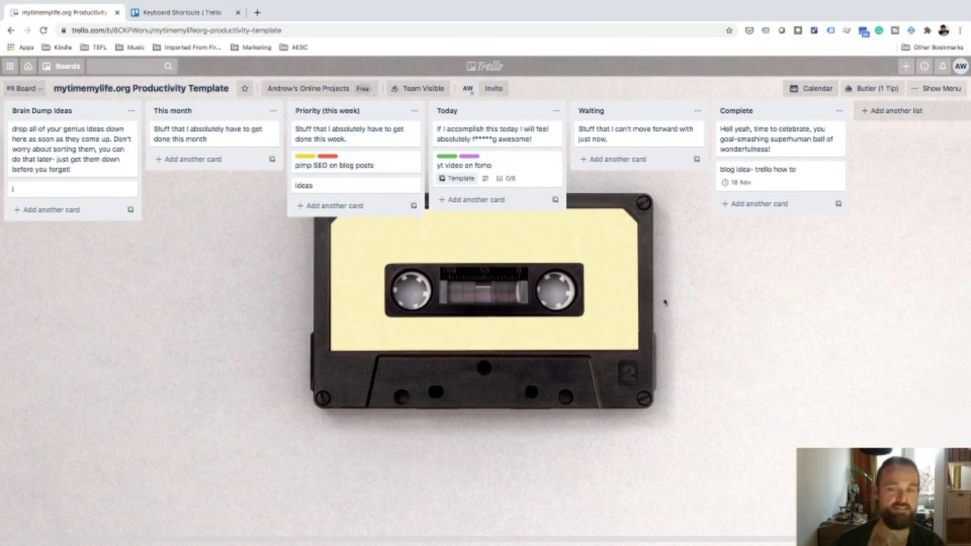
# - Look through the Keyboard Shortcuts page, close it and return to the productivity board
pyautogui.click(183, 14)
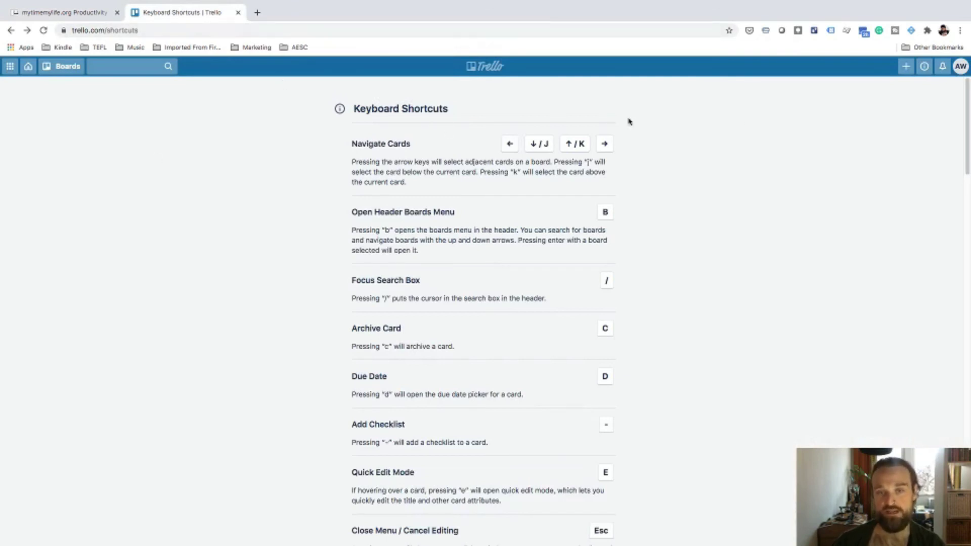
pyautogui.moveTo(968, 98); pyautogui.dragTo(969, 124)
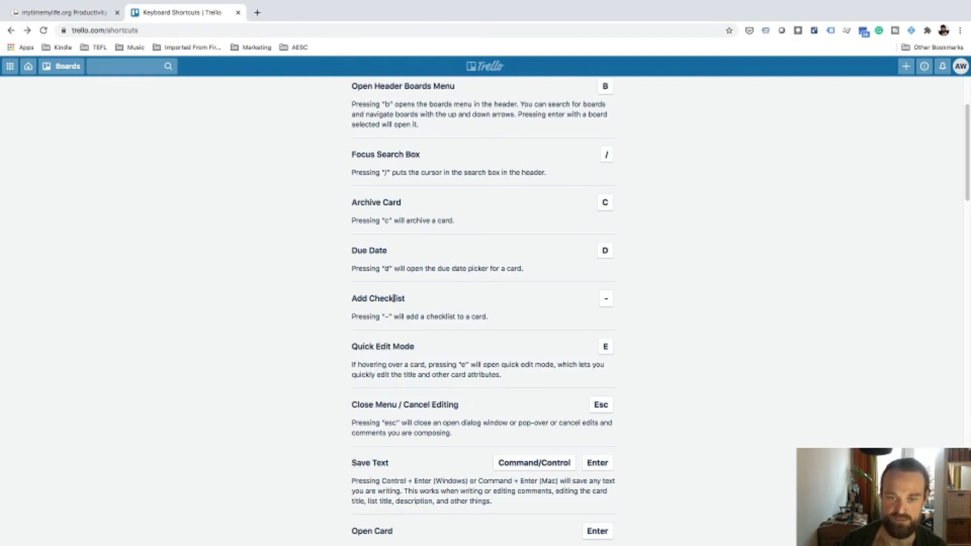
pyautogui.moveTo(965, 182); pyautogui.dragTo(965, 409)
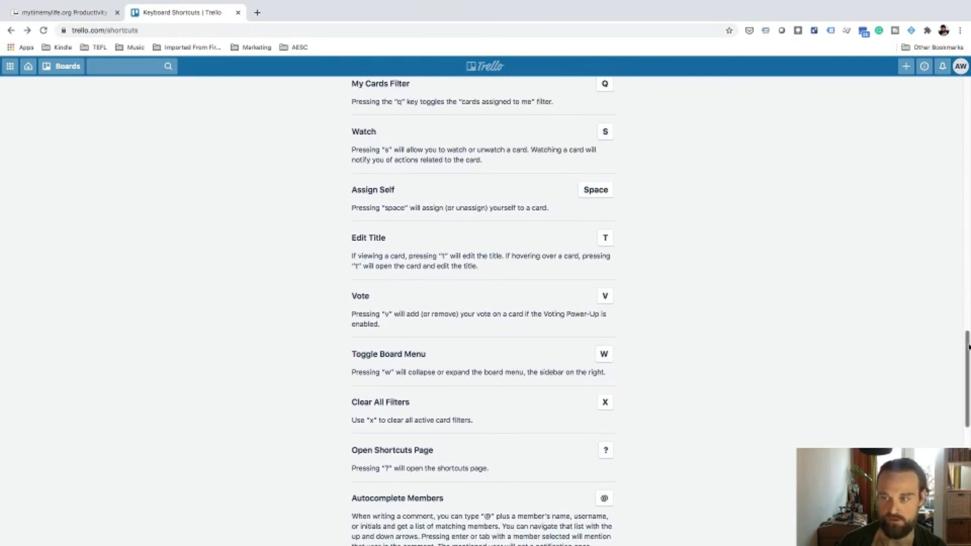
pyautogui.moveTo(967, 354); pyautogui.dragTo(920, 76)
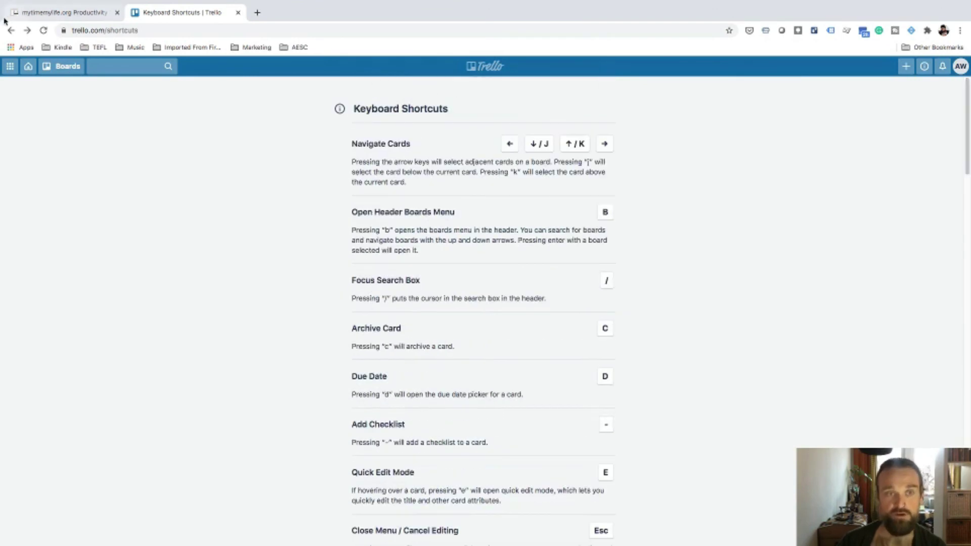
pyautogui.click(238, 13)
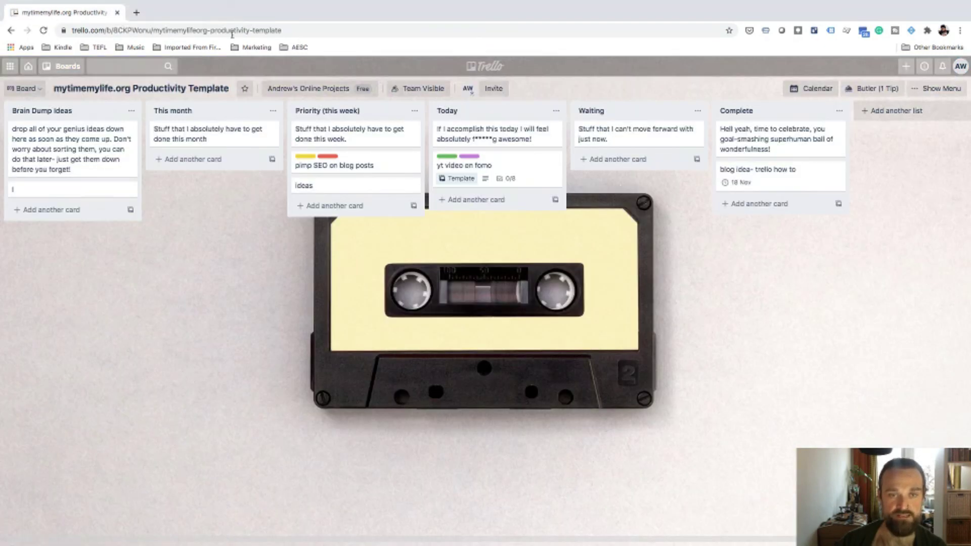